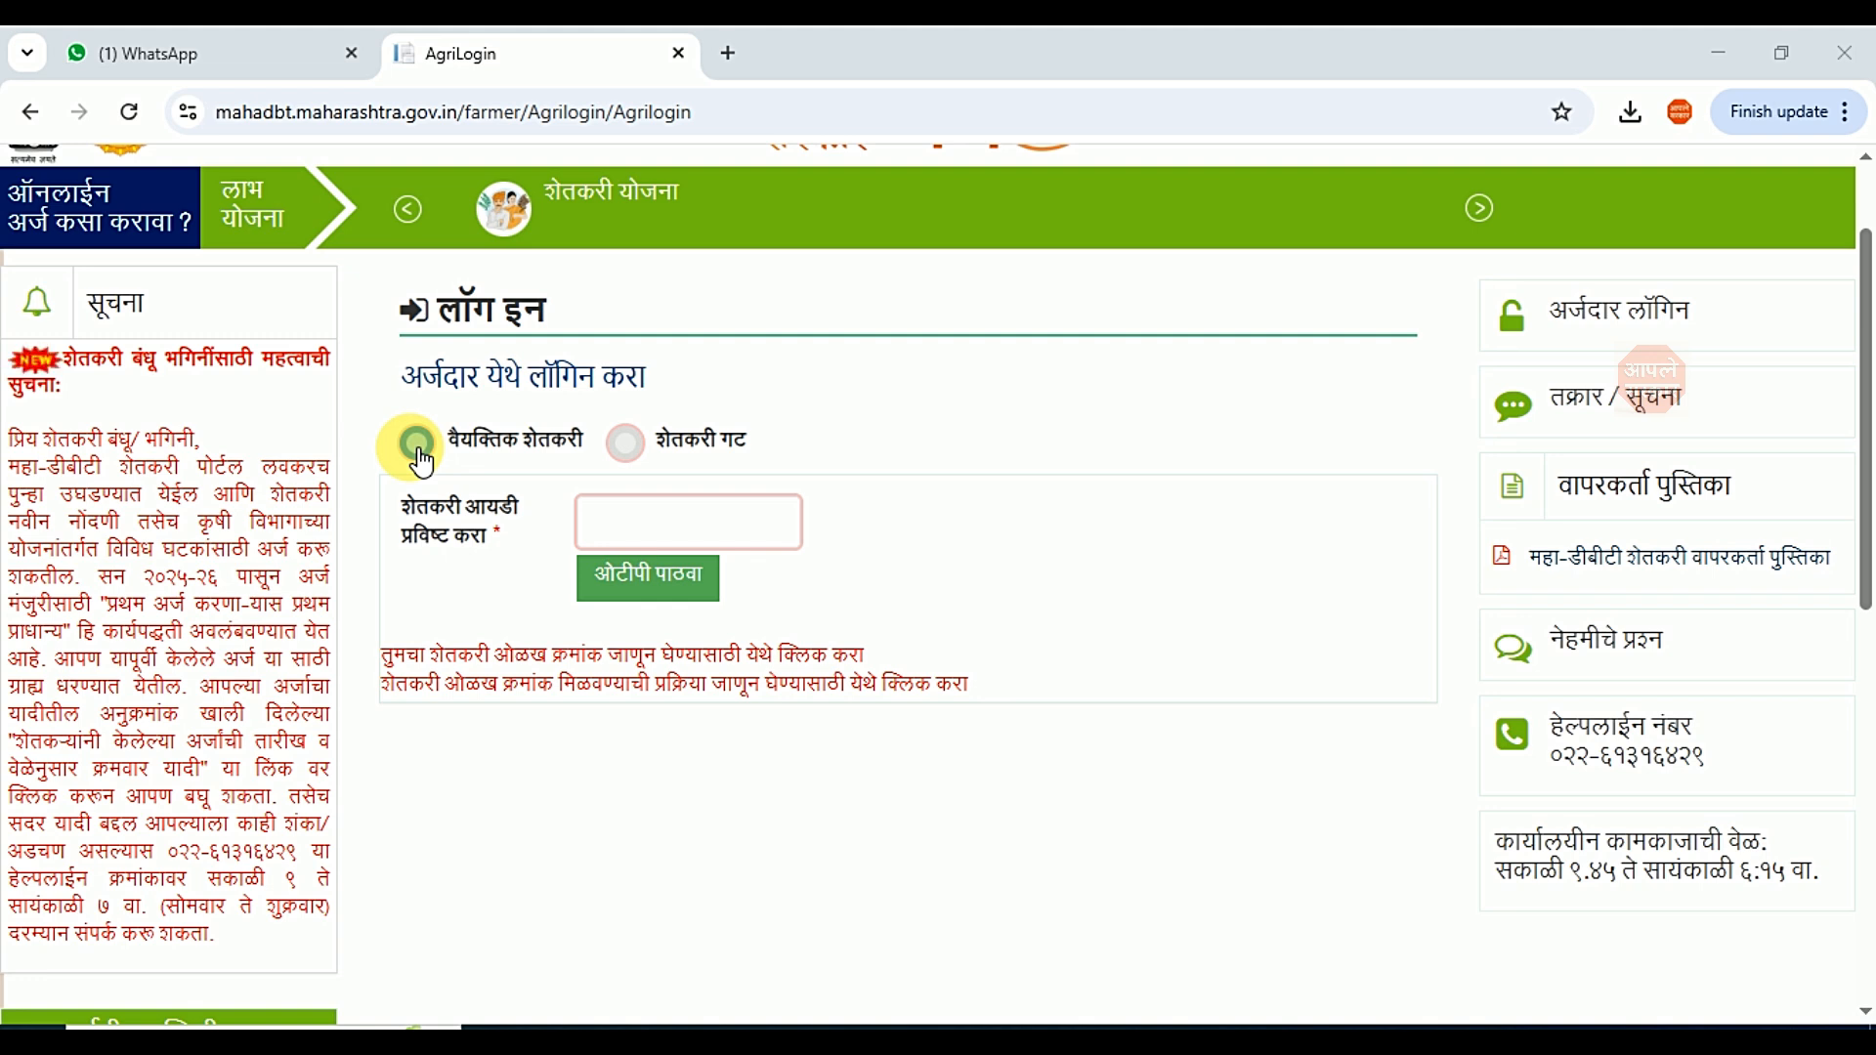
# Step: Log in as an individual farmer (वैयक्तिक शेतकरी) with the farmer ID and the one-time code sent for it, acknowledging the messages
pyautogui.click(619, 533)
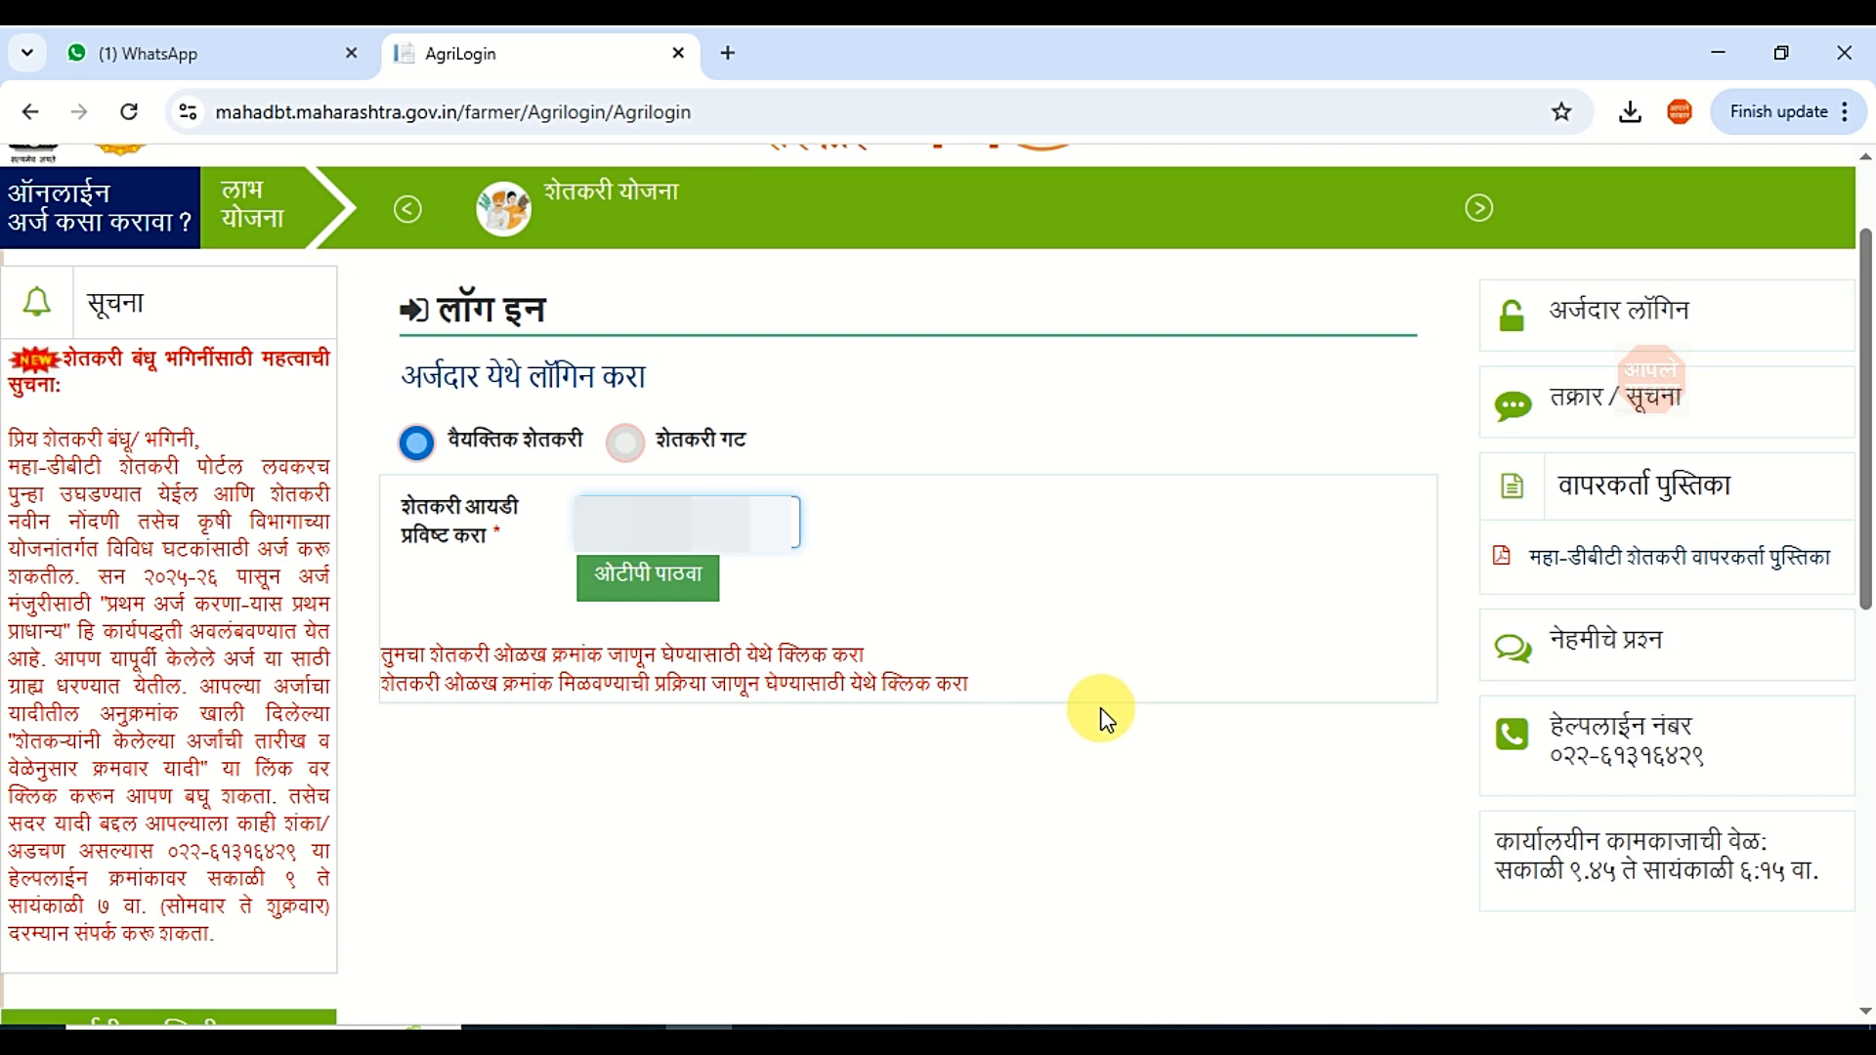
pyautogui.click(682, 575)
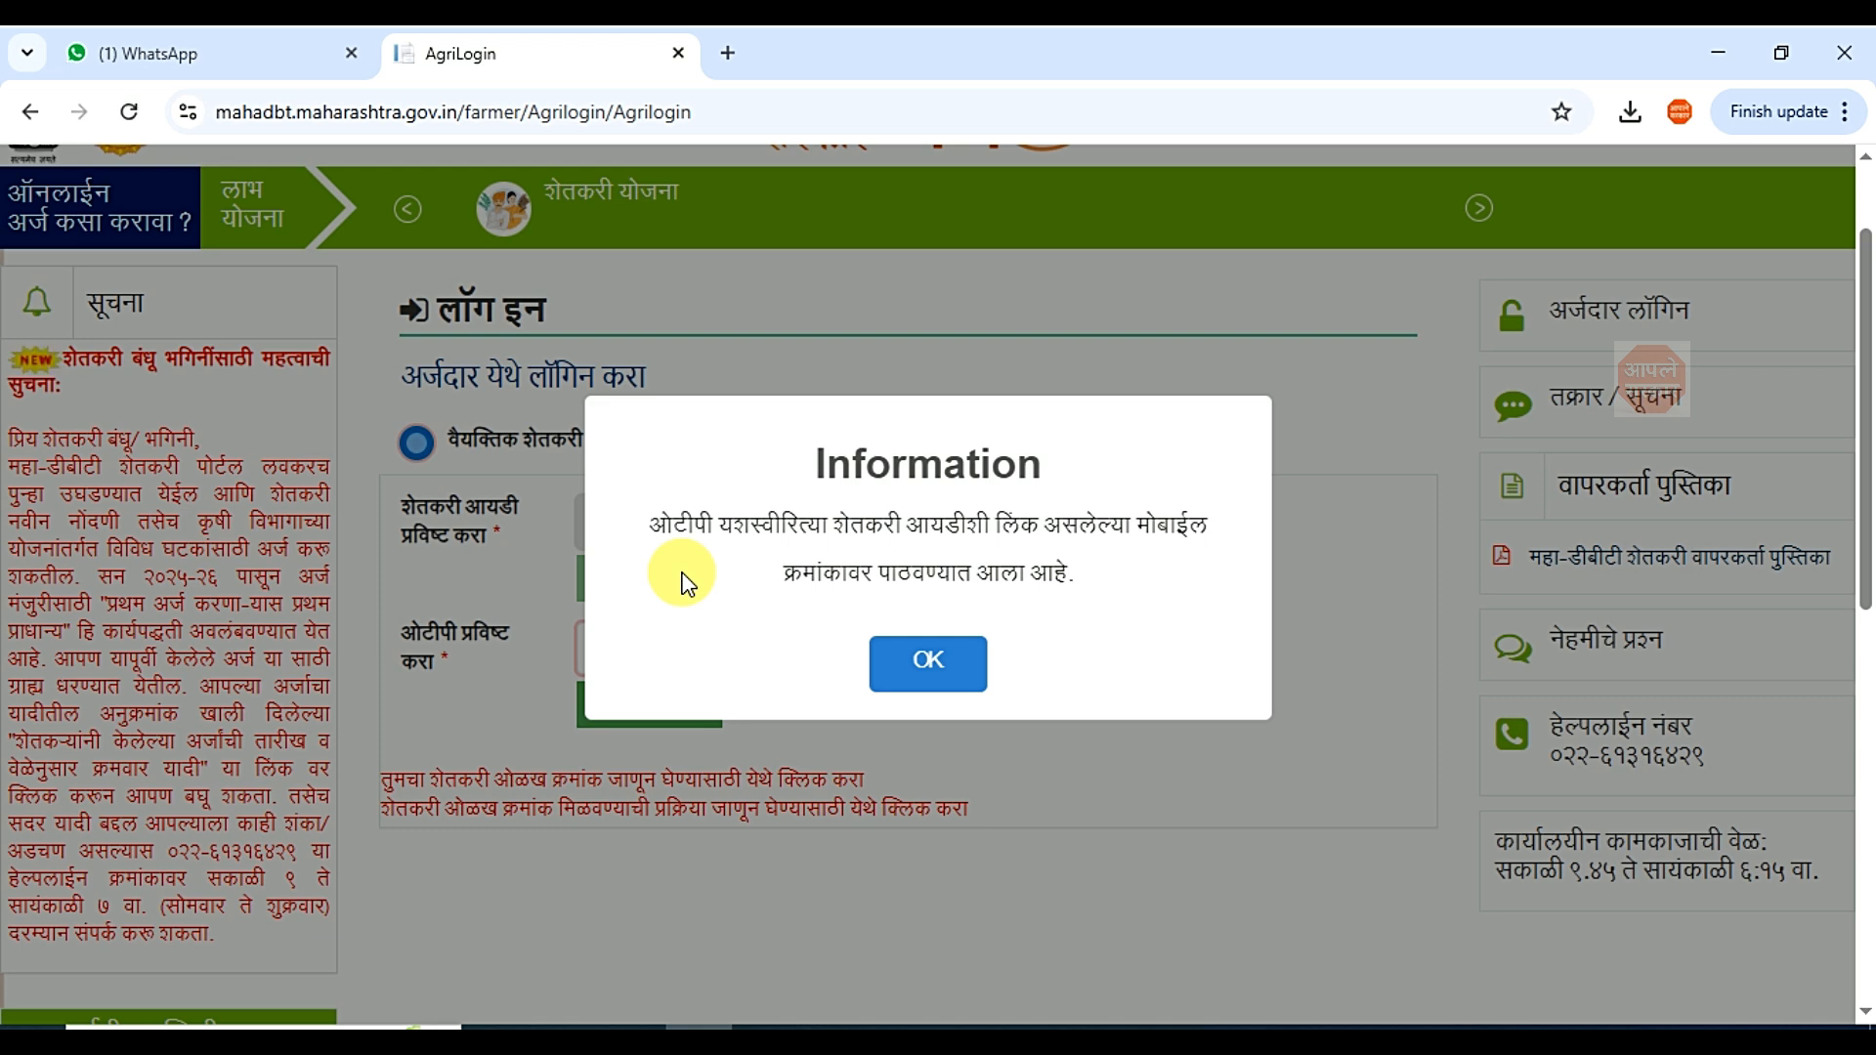
pyautogui.click(944, 668)
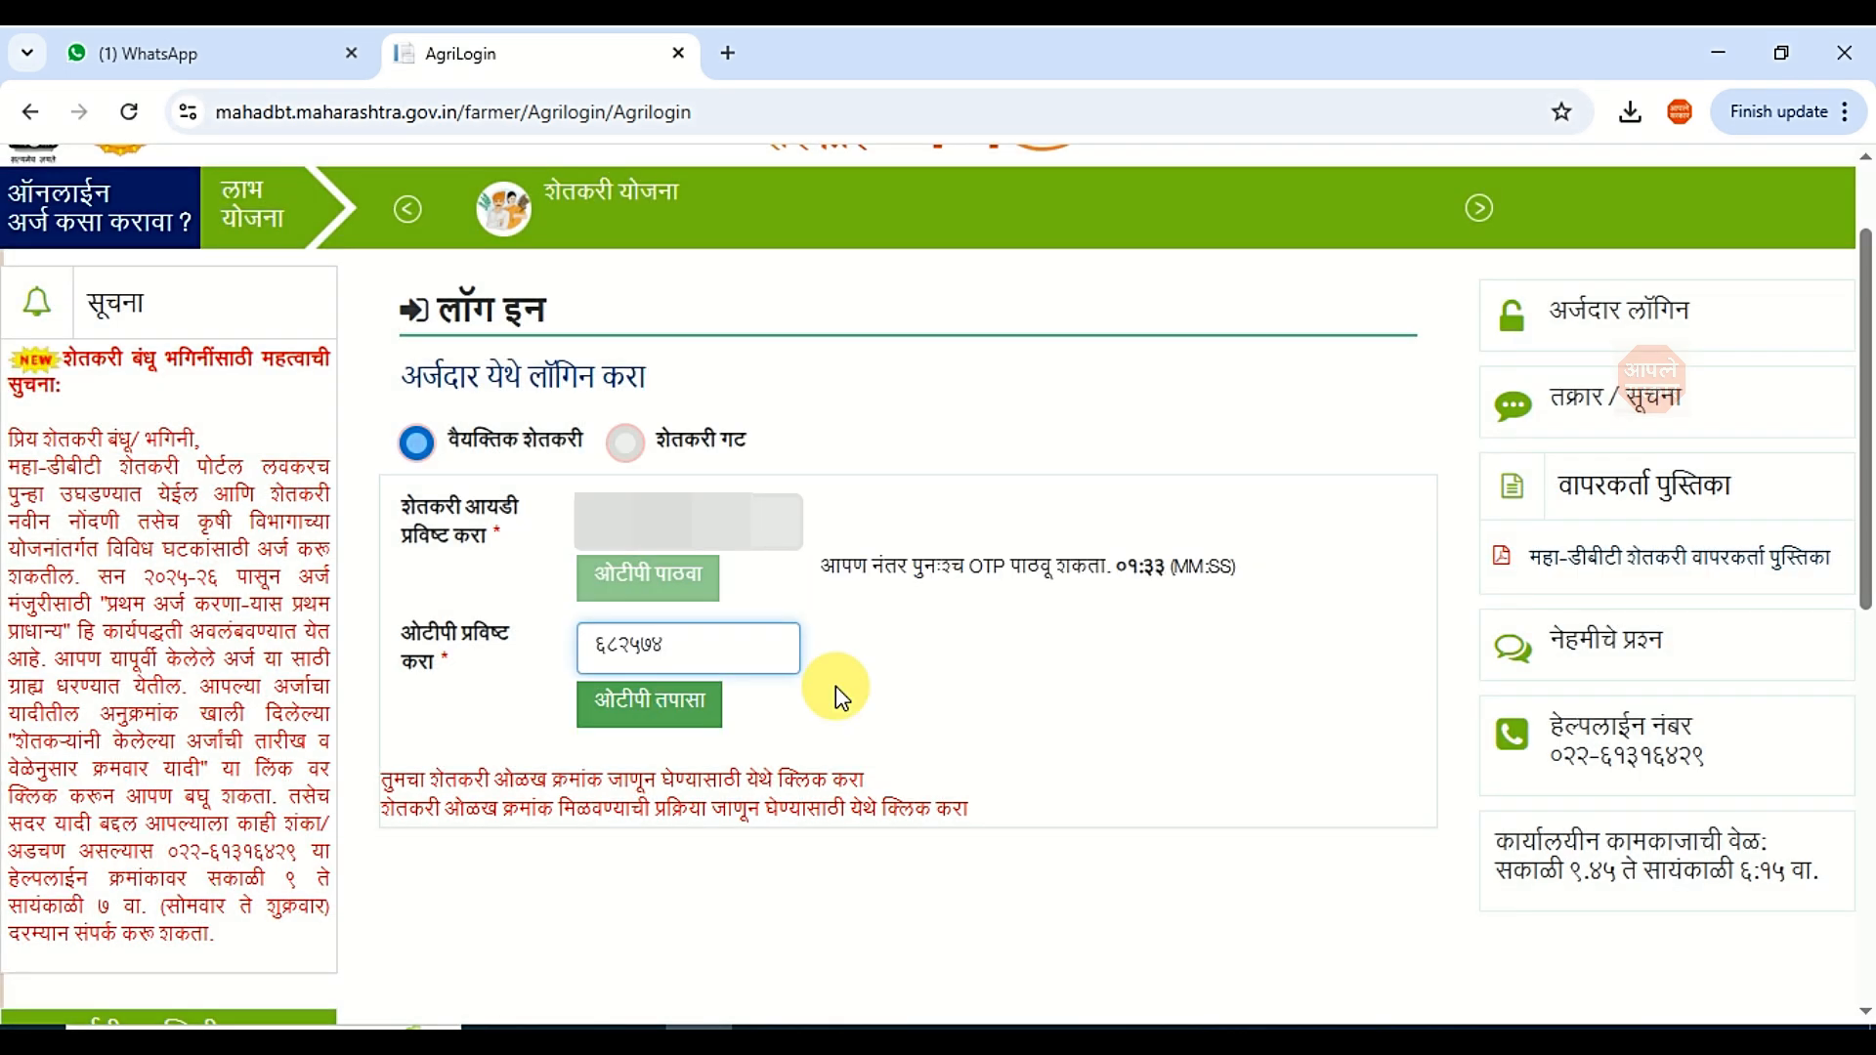
pyautogui.click(663, 698)
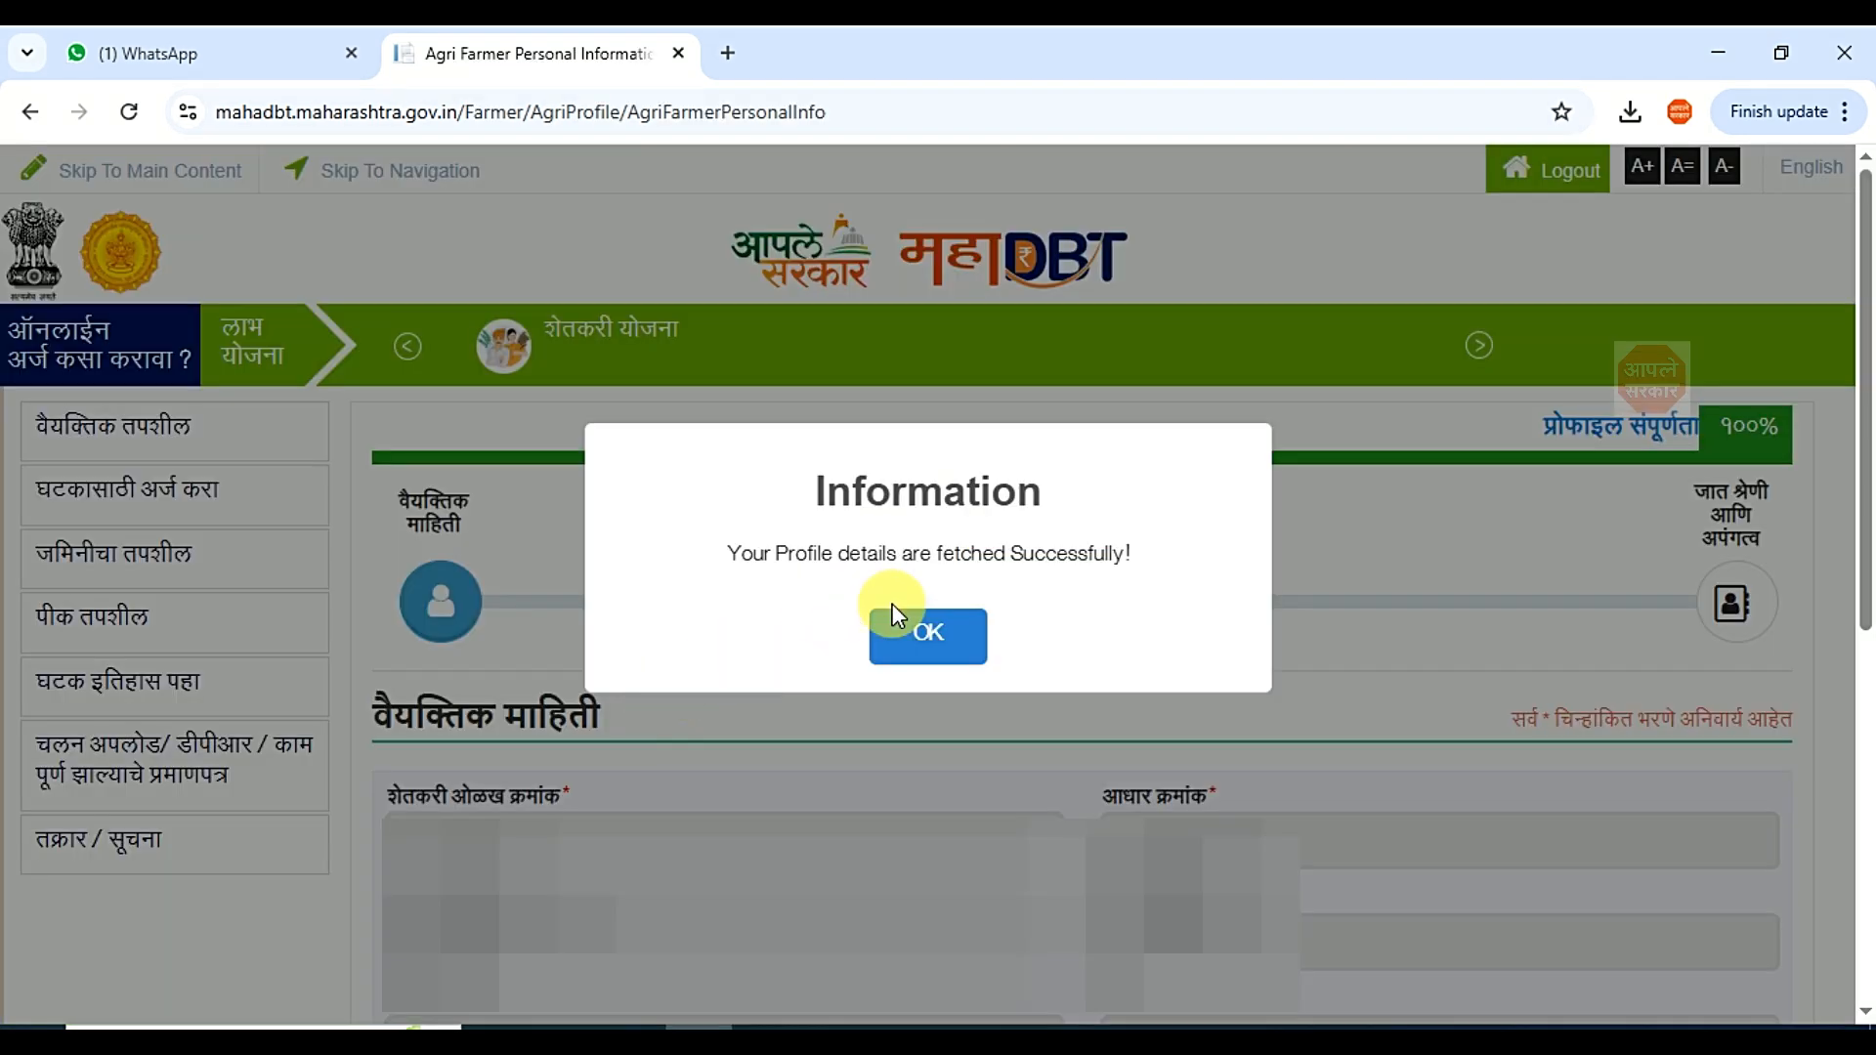
pyautogui.click(954, 643)
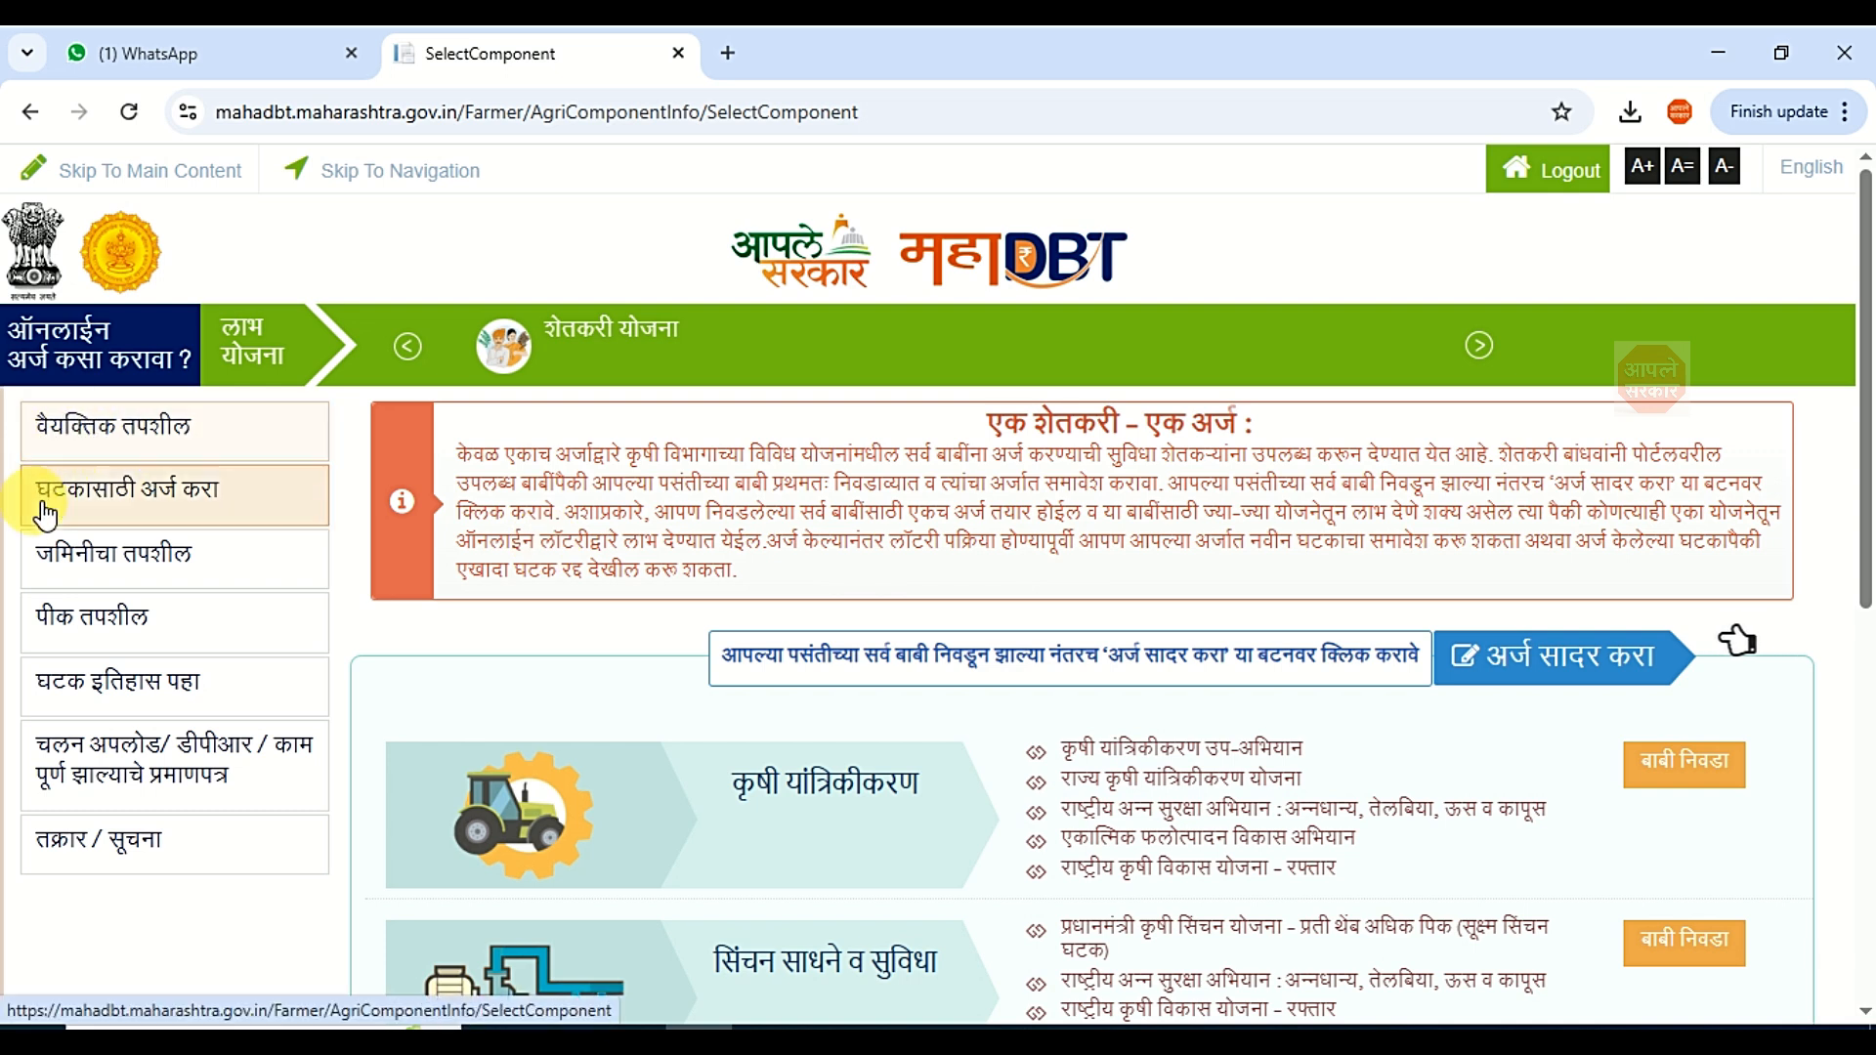
# Step: Start a component application (घटकासाठी अर्ज करा) and open item selection for कृषी यांत्रिकीकरण
pyautogui.click(152, 504)
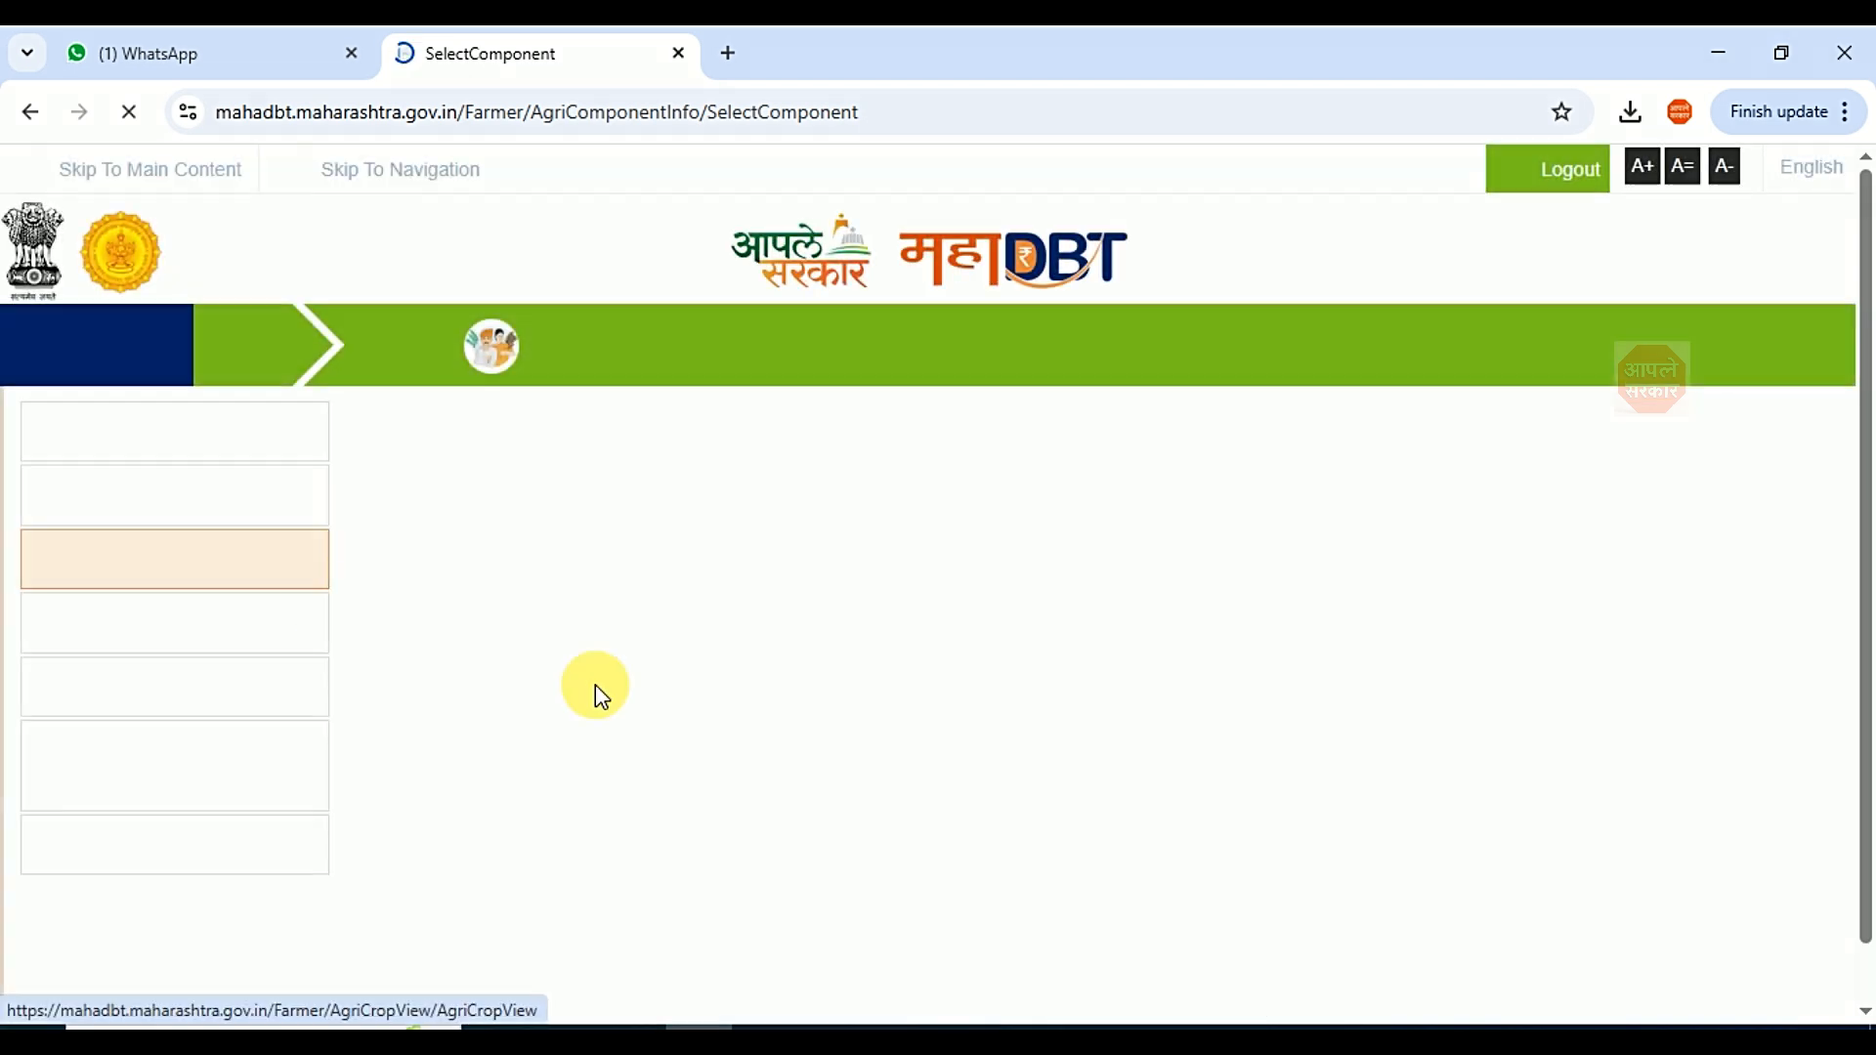
pyautogui.moveTo(1867, 374); pyautogui.dragTo(1866, 598)
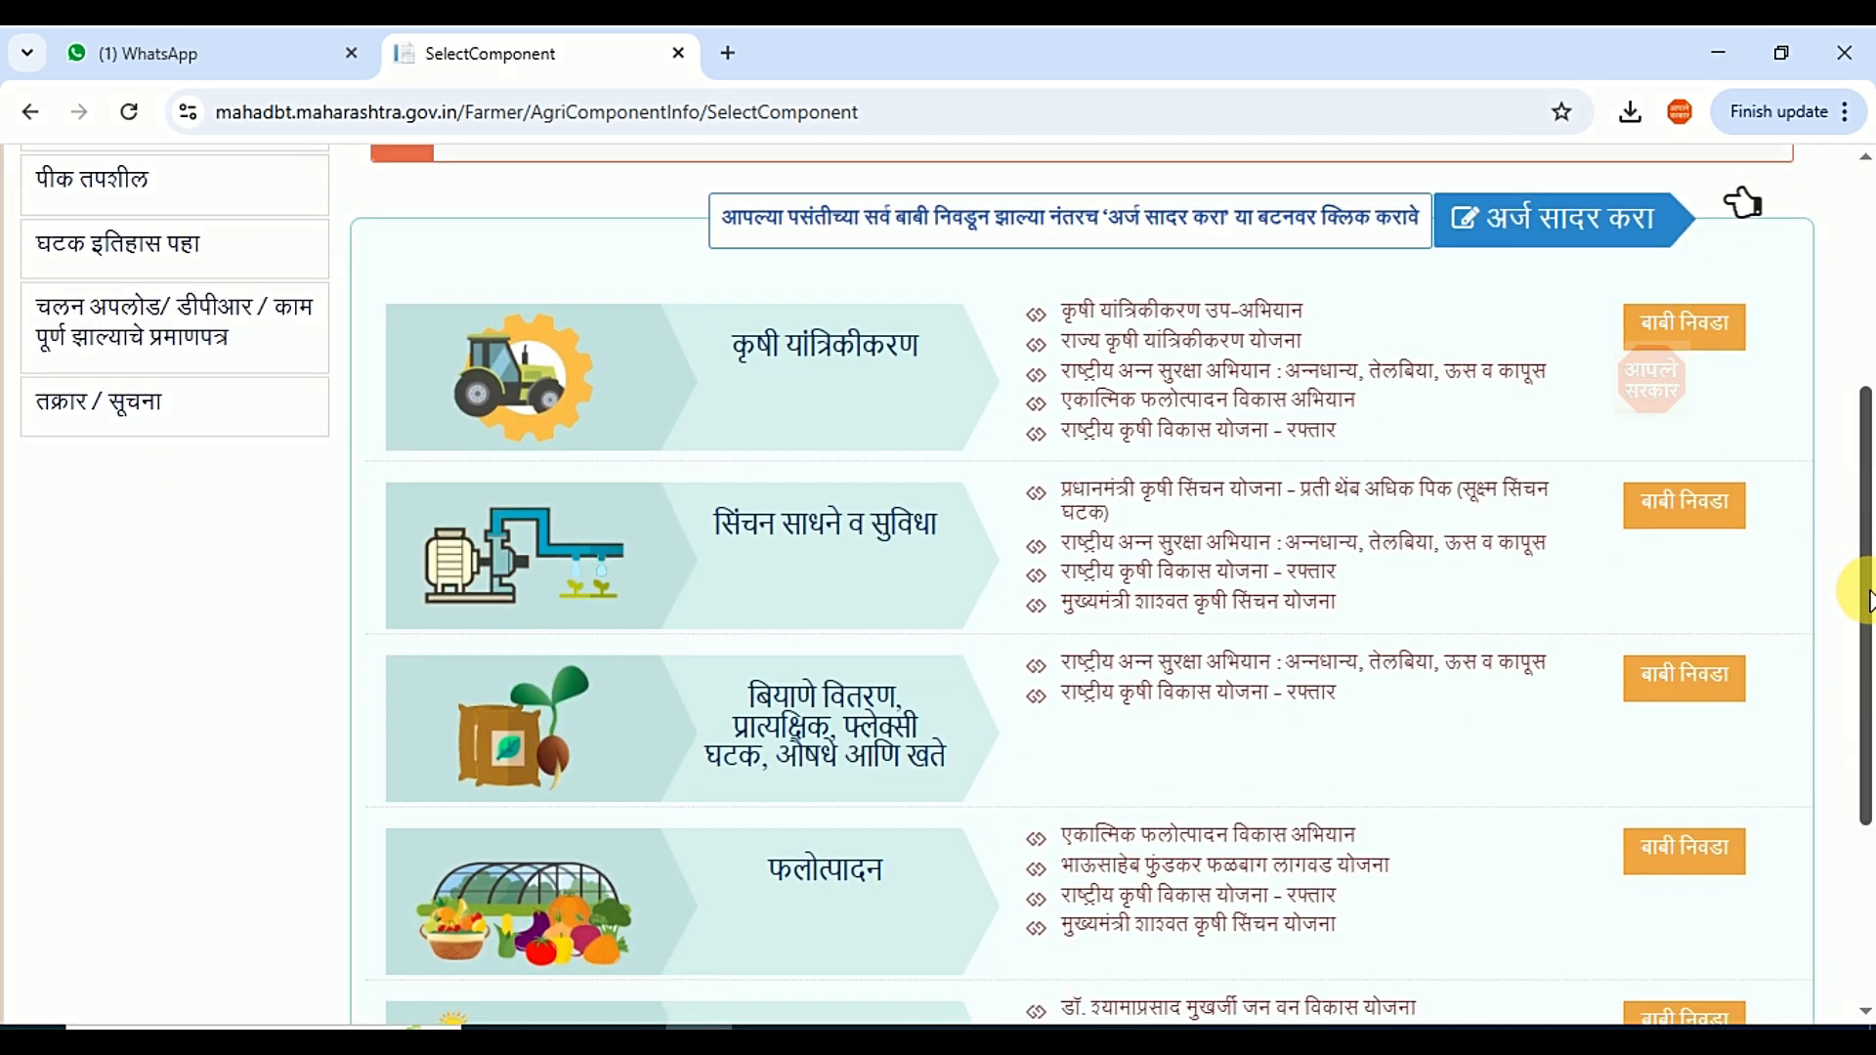
pyautogui.click(1686, 342)
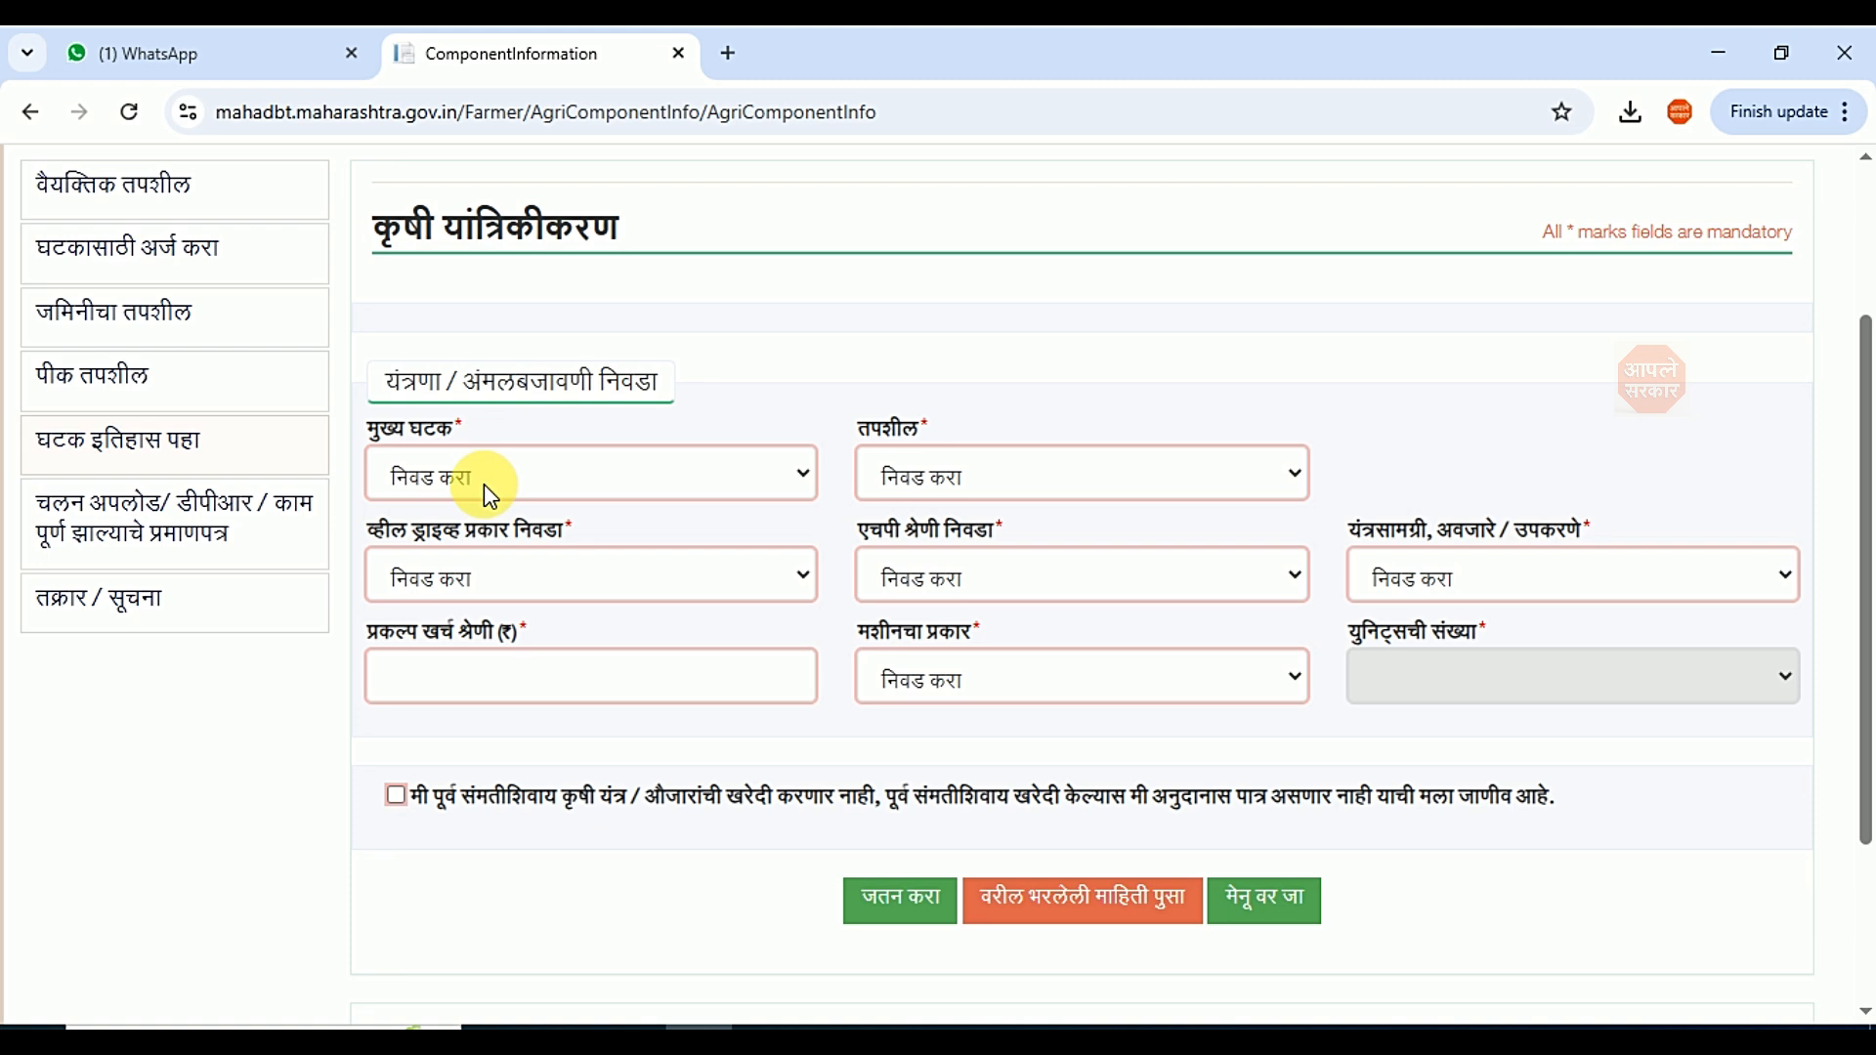
# Step: Set मुख्य घटक to कृषी यंत्र औजारांच्या खरेदीसाठी अर्थसहाय्य and तपशील to ऊस तोडणी यंत्र
pyautogui.click(627, 486)
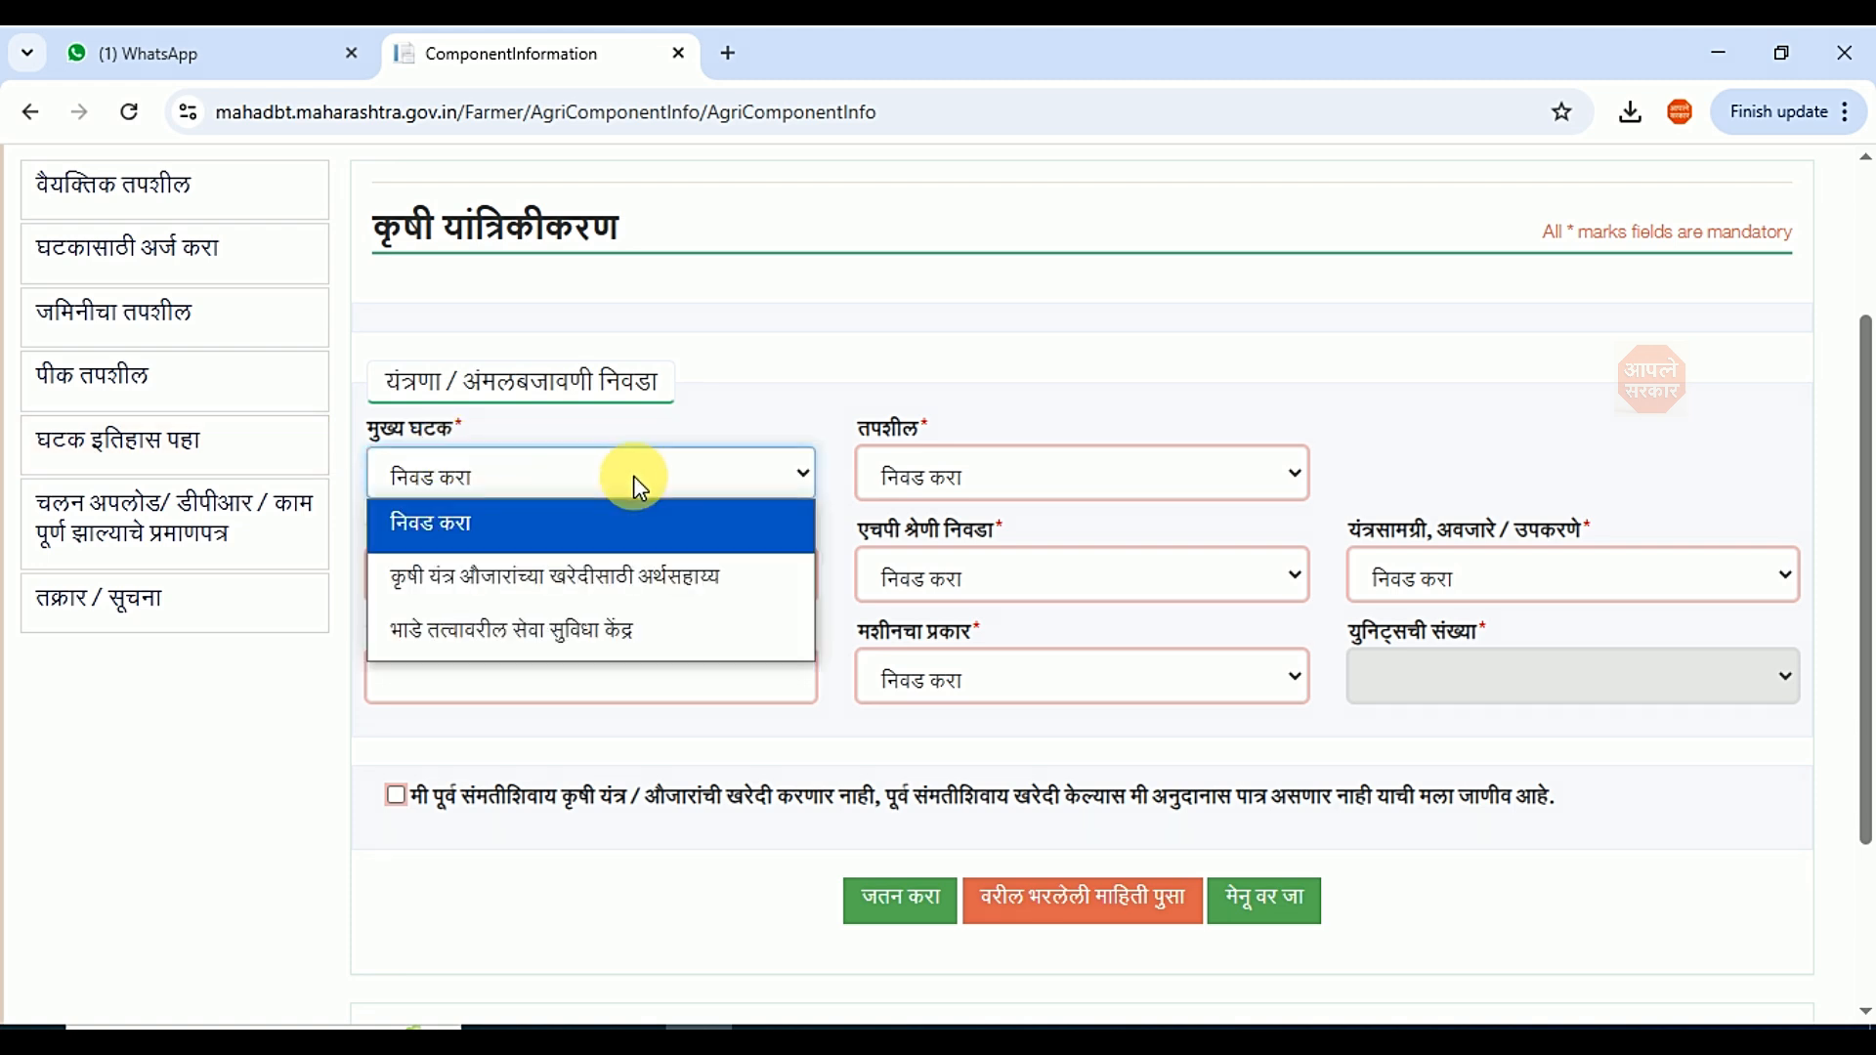
pyautogui.click(659, 584)
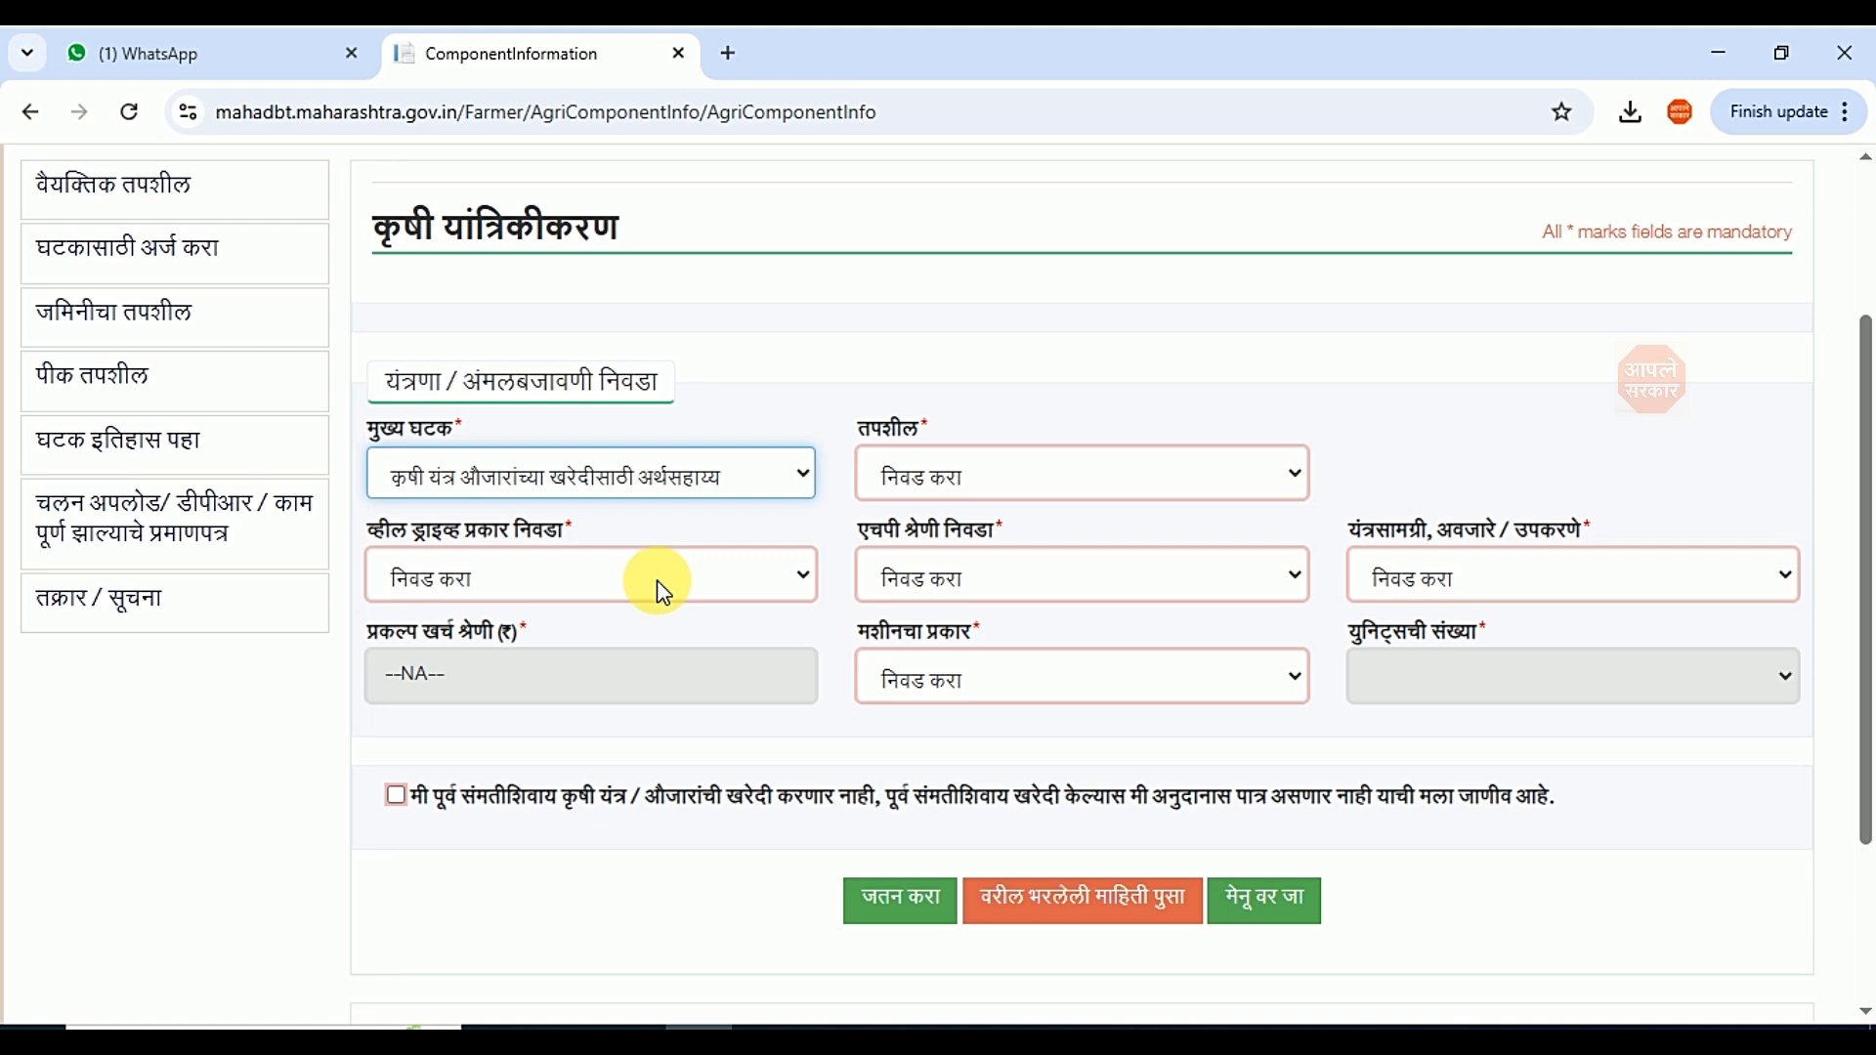
pyautogui.click(980, 483)
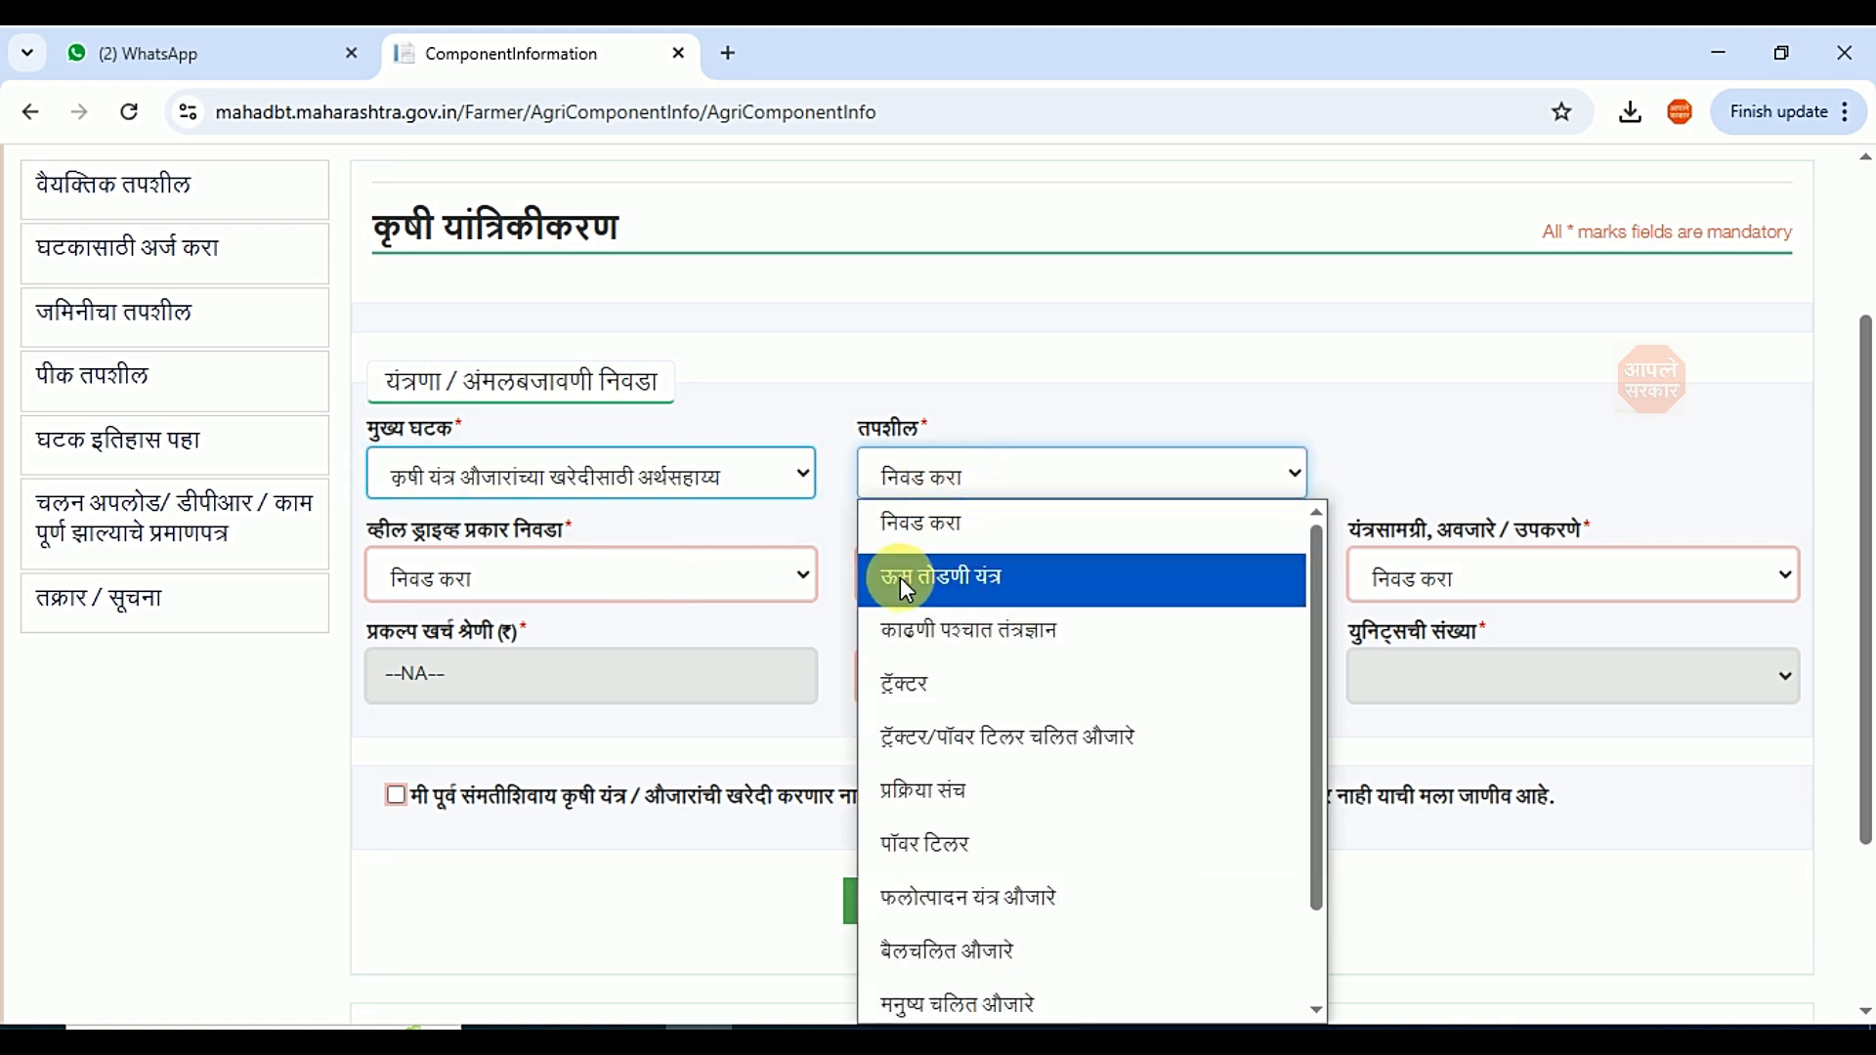
pyautogui.click(970, 582)
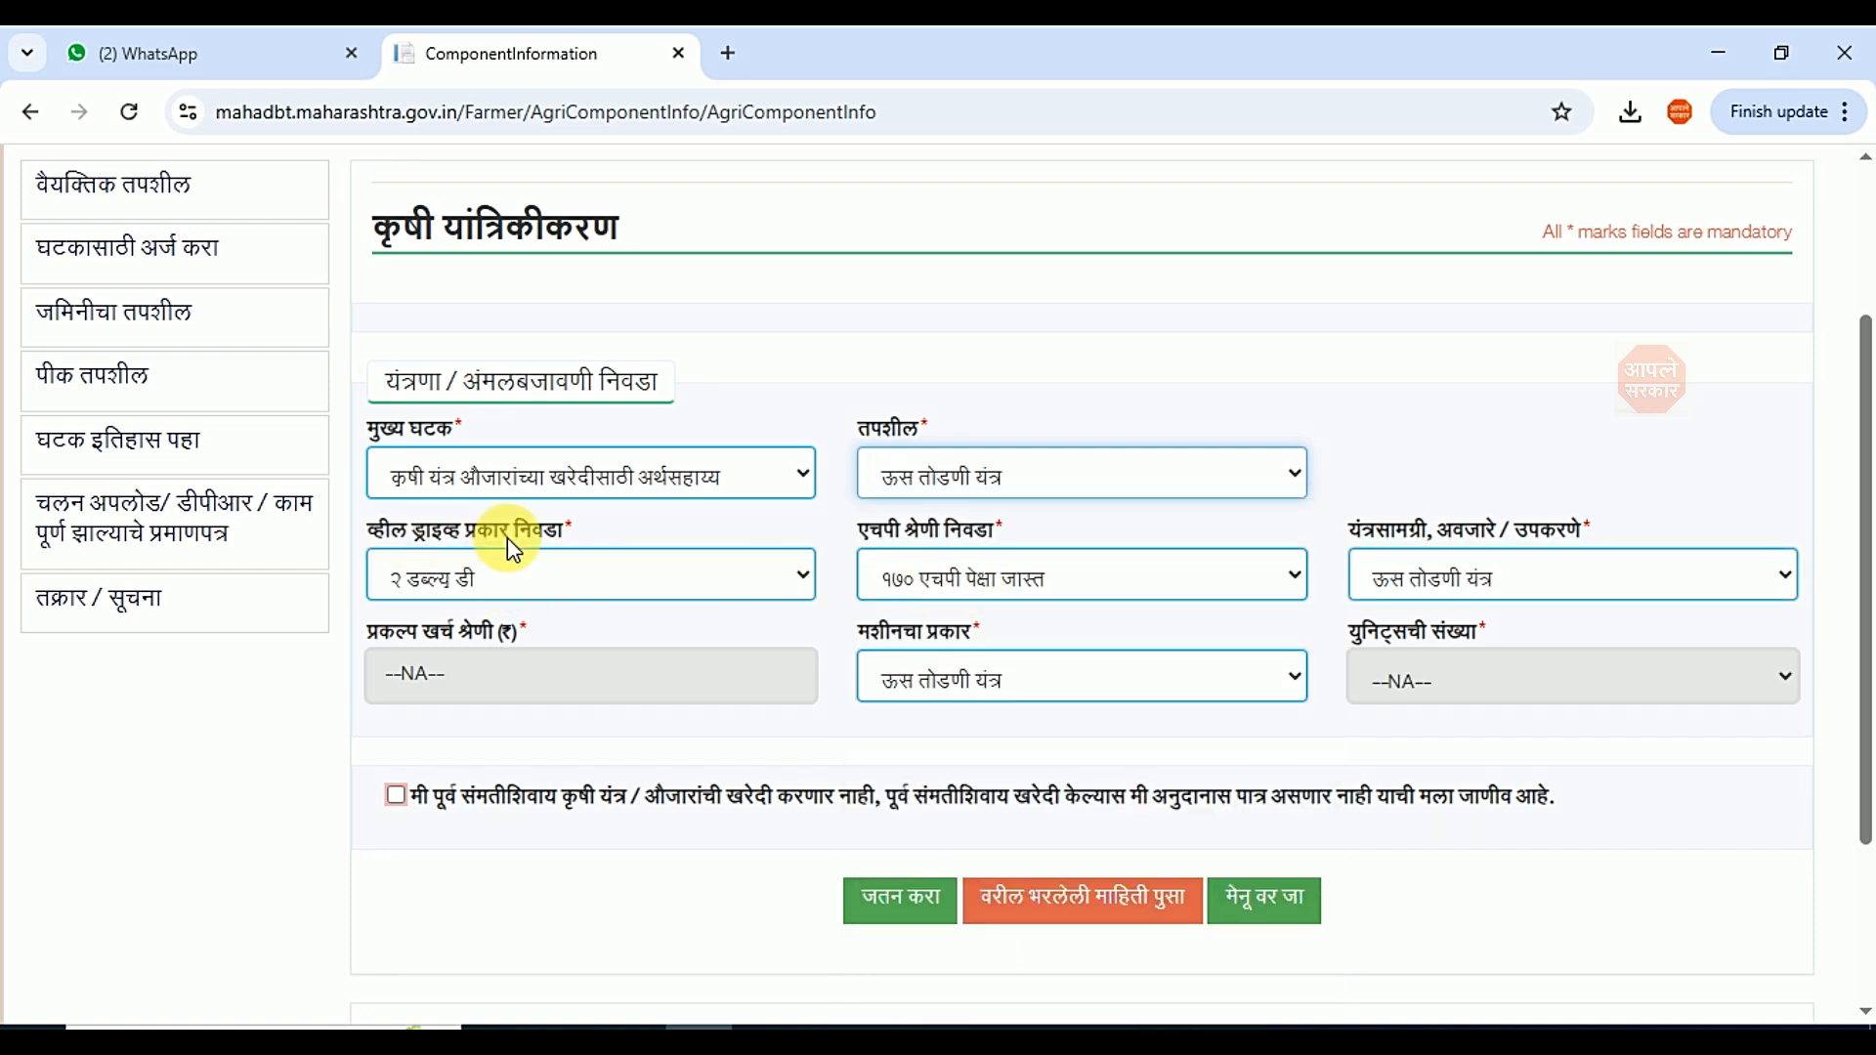
# Step: Review the available choices for wheel drive type, HP range, equipment and machine type of the sugarcane harvester
pyautogui.click(596, 589)
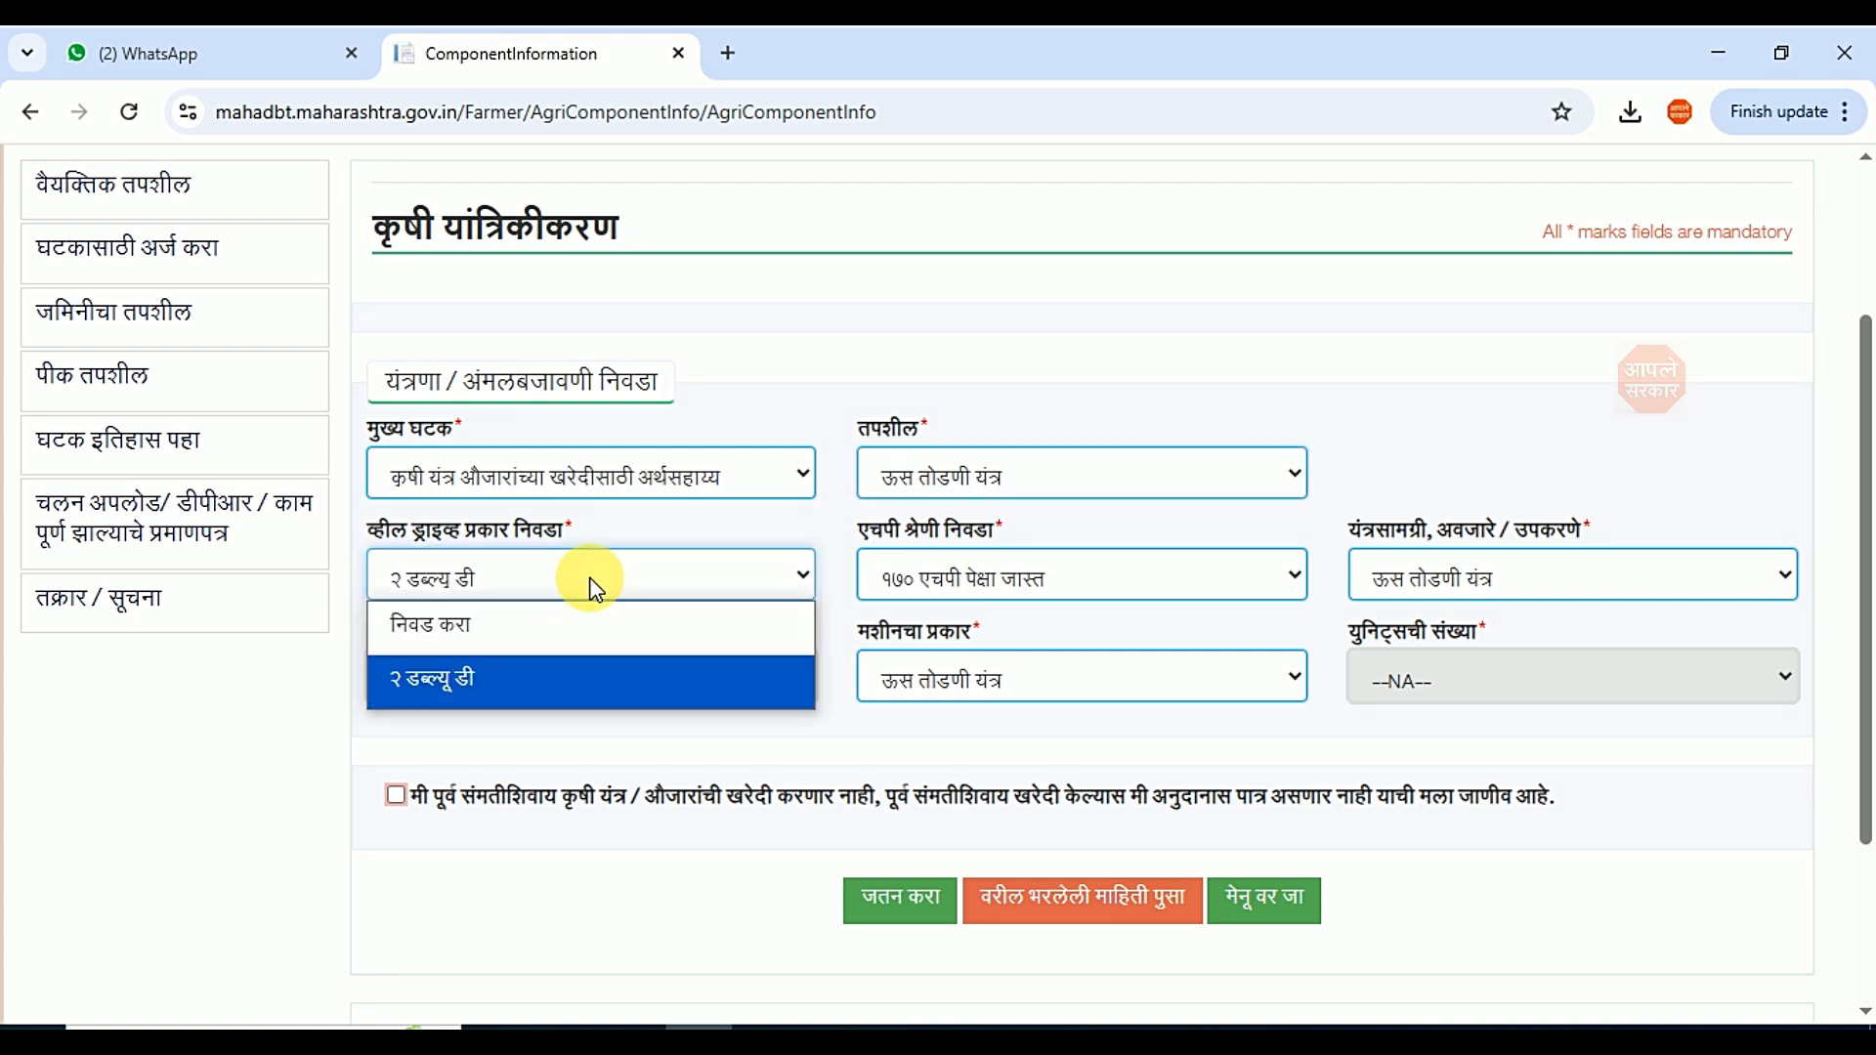
pyautogui.click(596, 590)
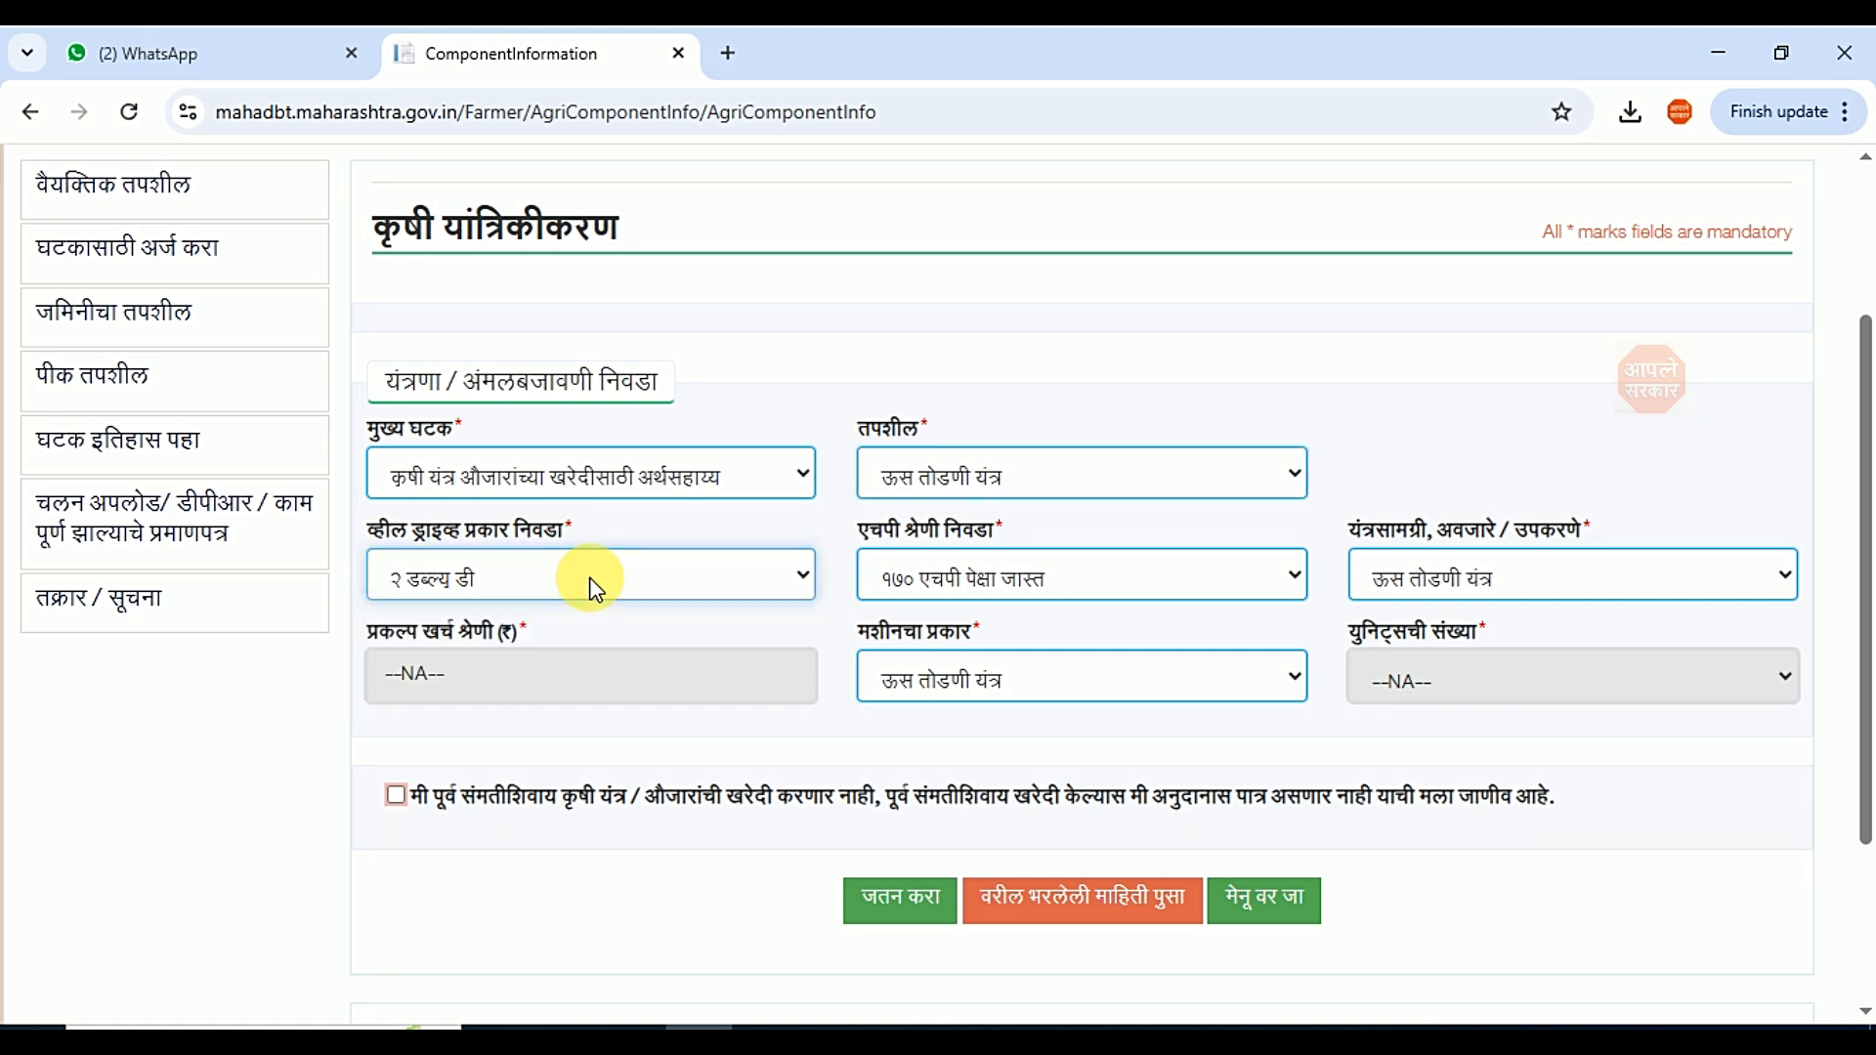
pyautogui.click(1149, 584)
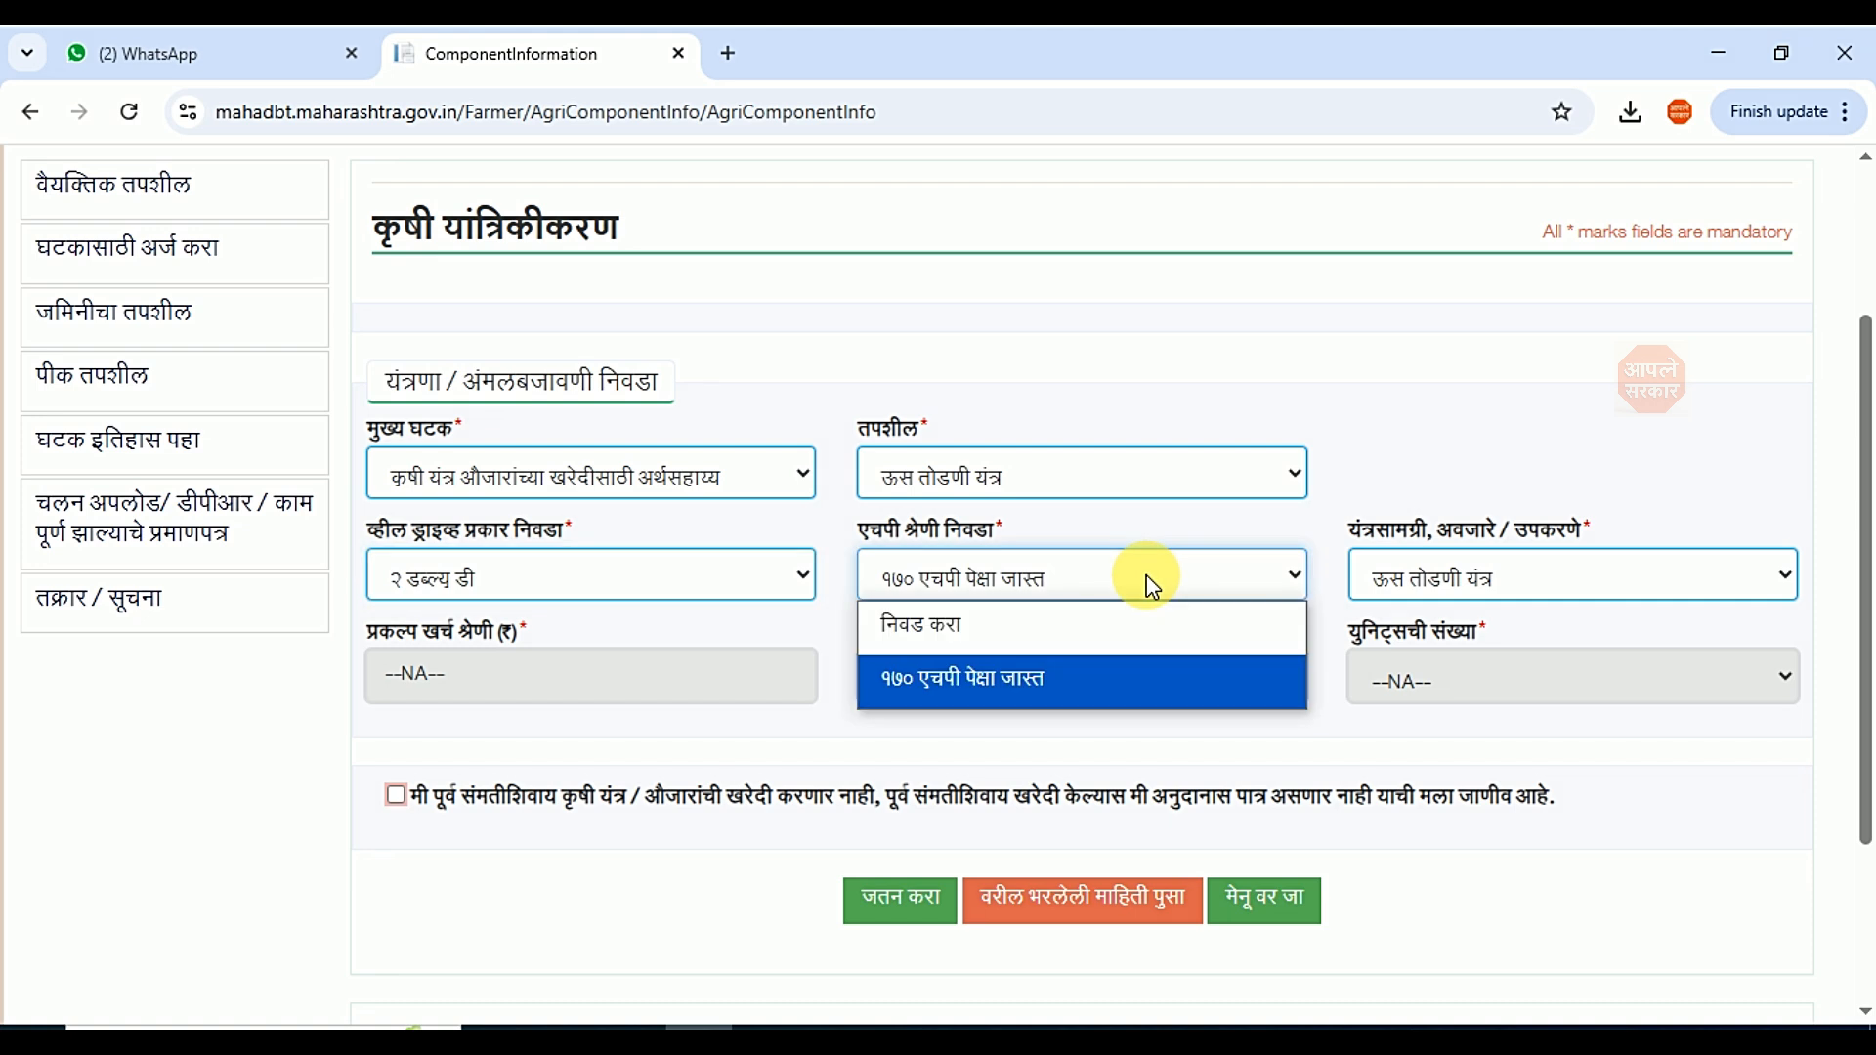
pyautogui.click(1151, 584)
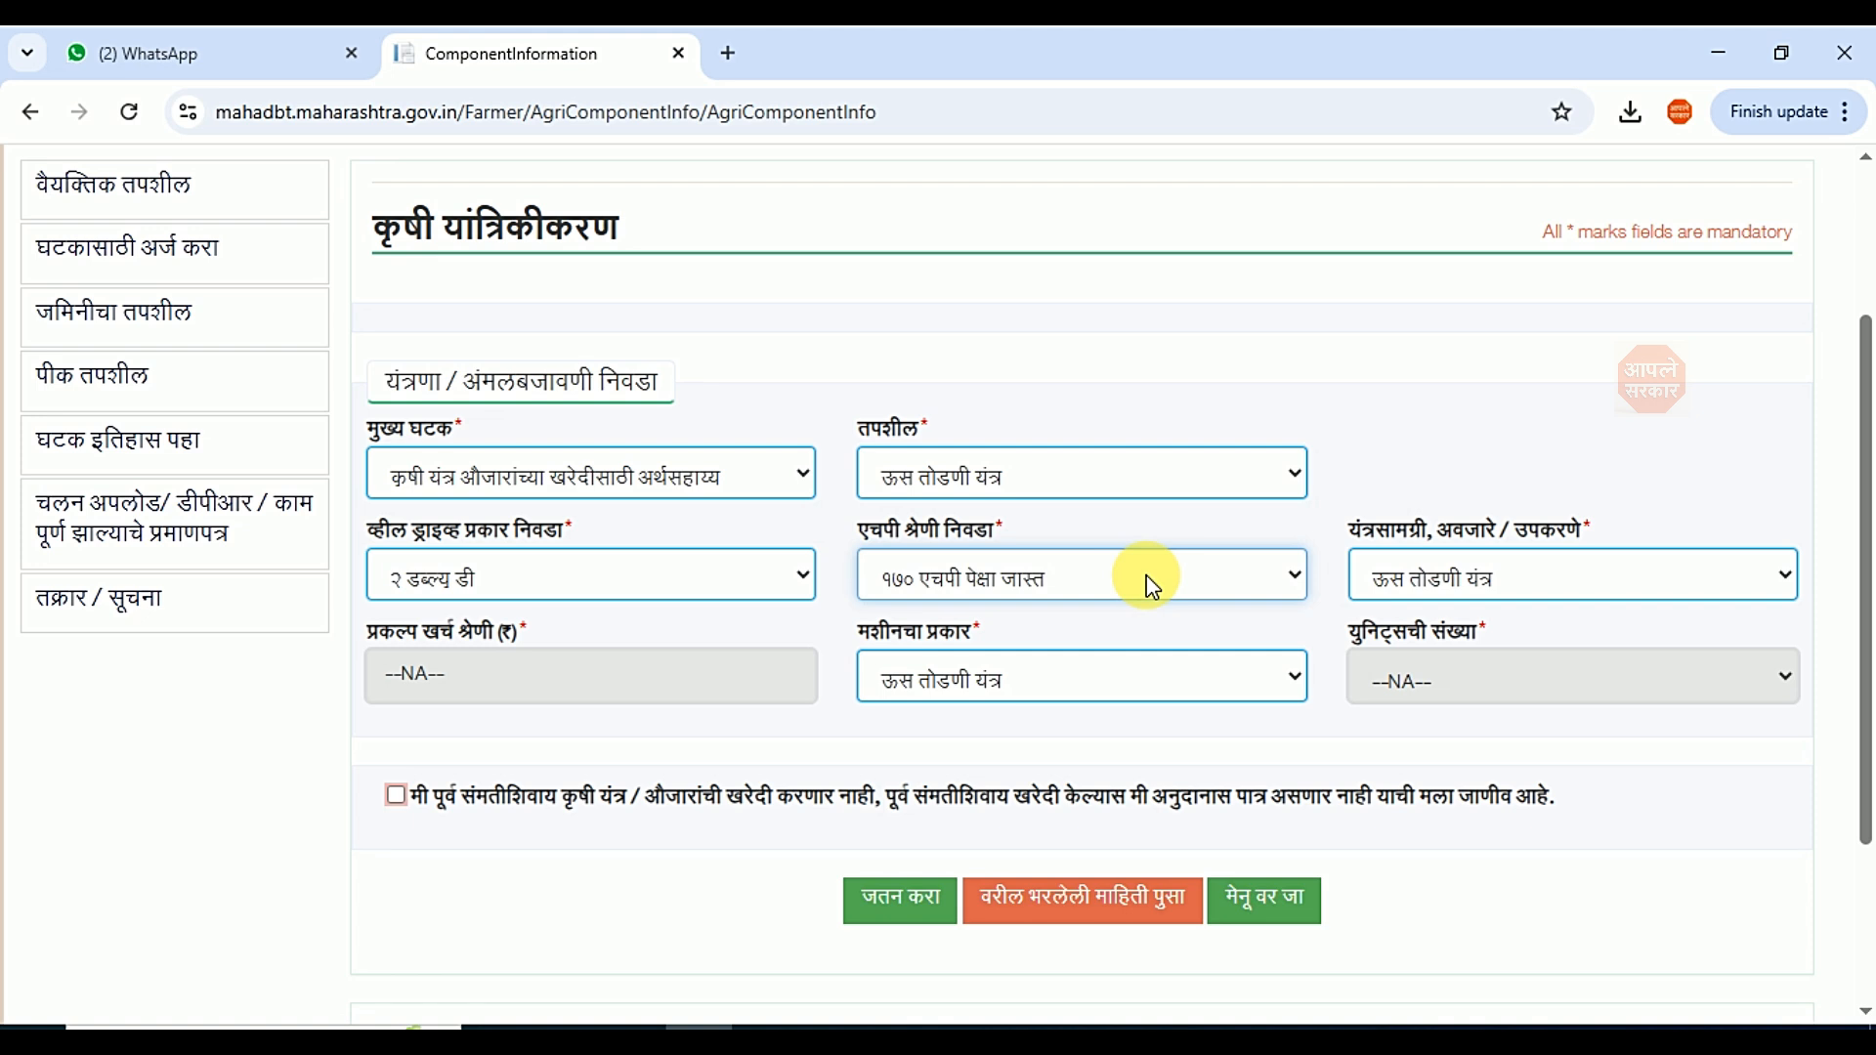
pyautogui.click(1547, 583)
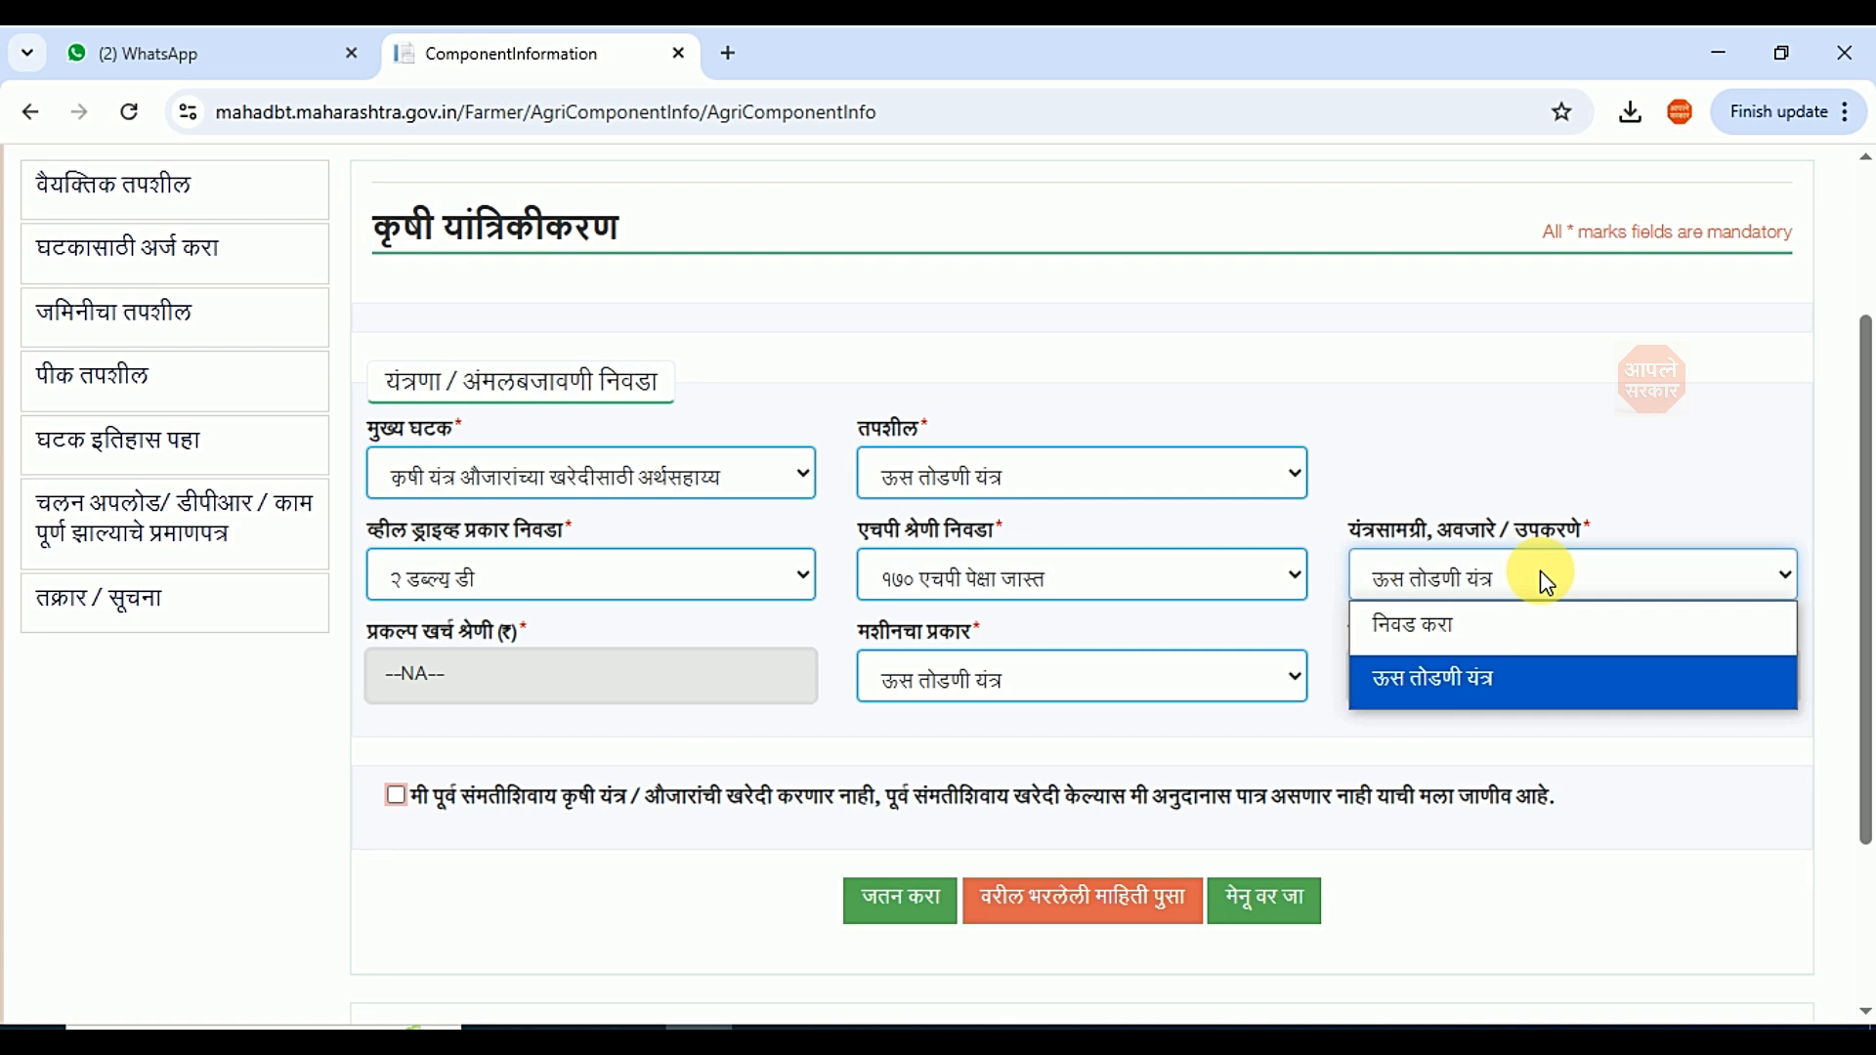
pyautogui.click(1547, 583)
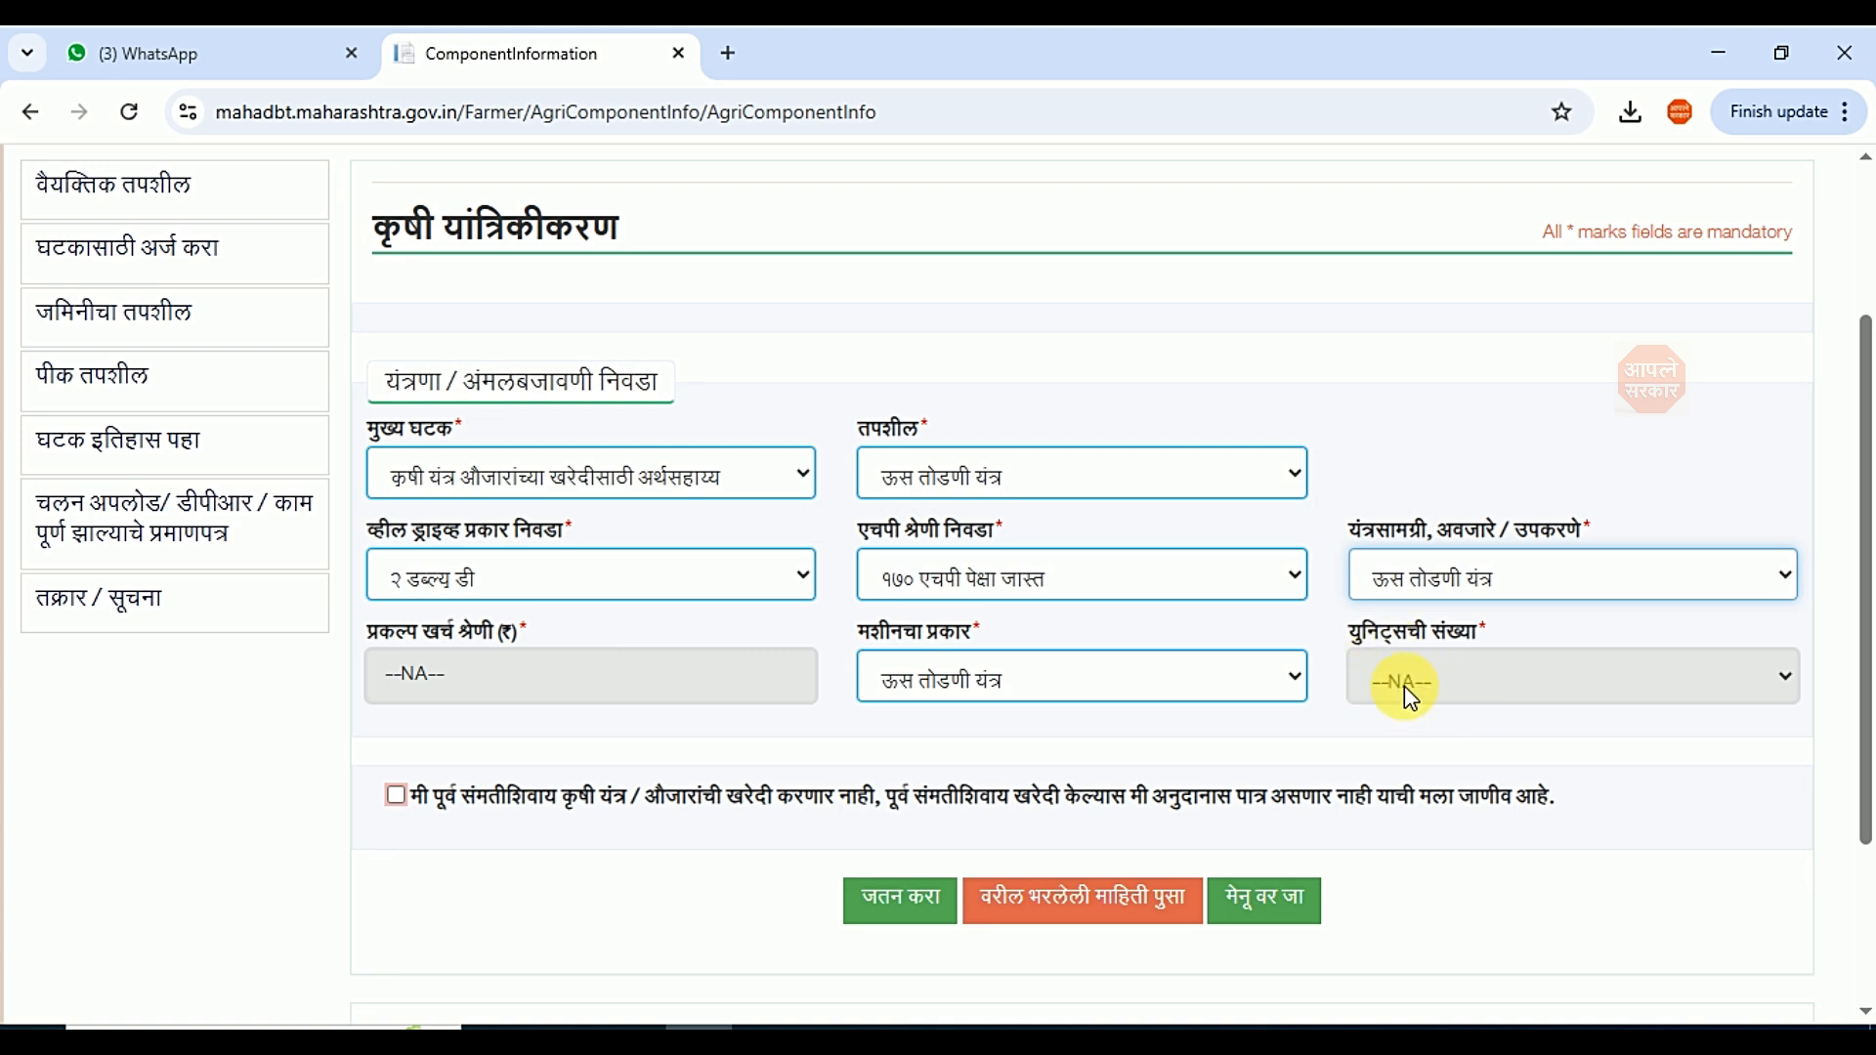
pyautogui.click(1133, 679)
pyautogui.click(1133, 679)
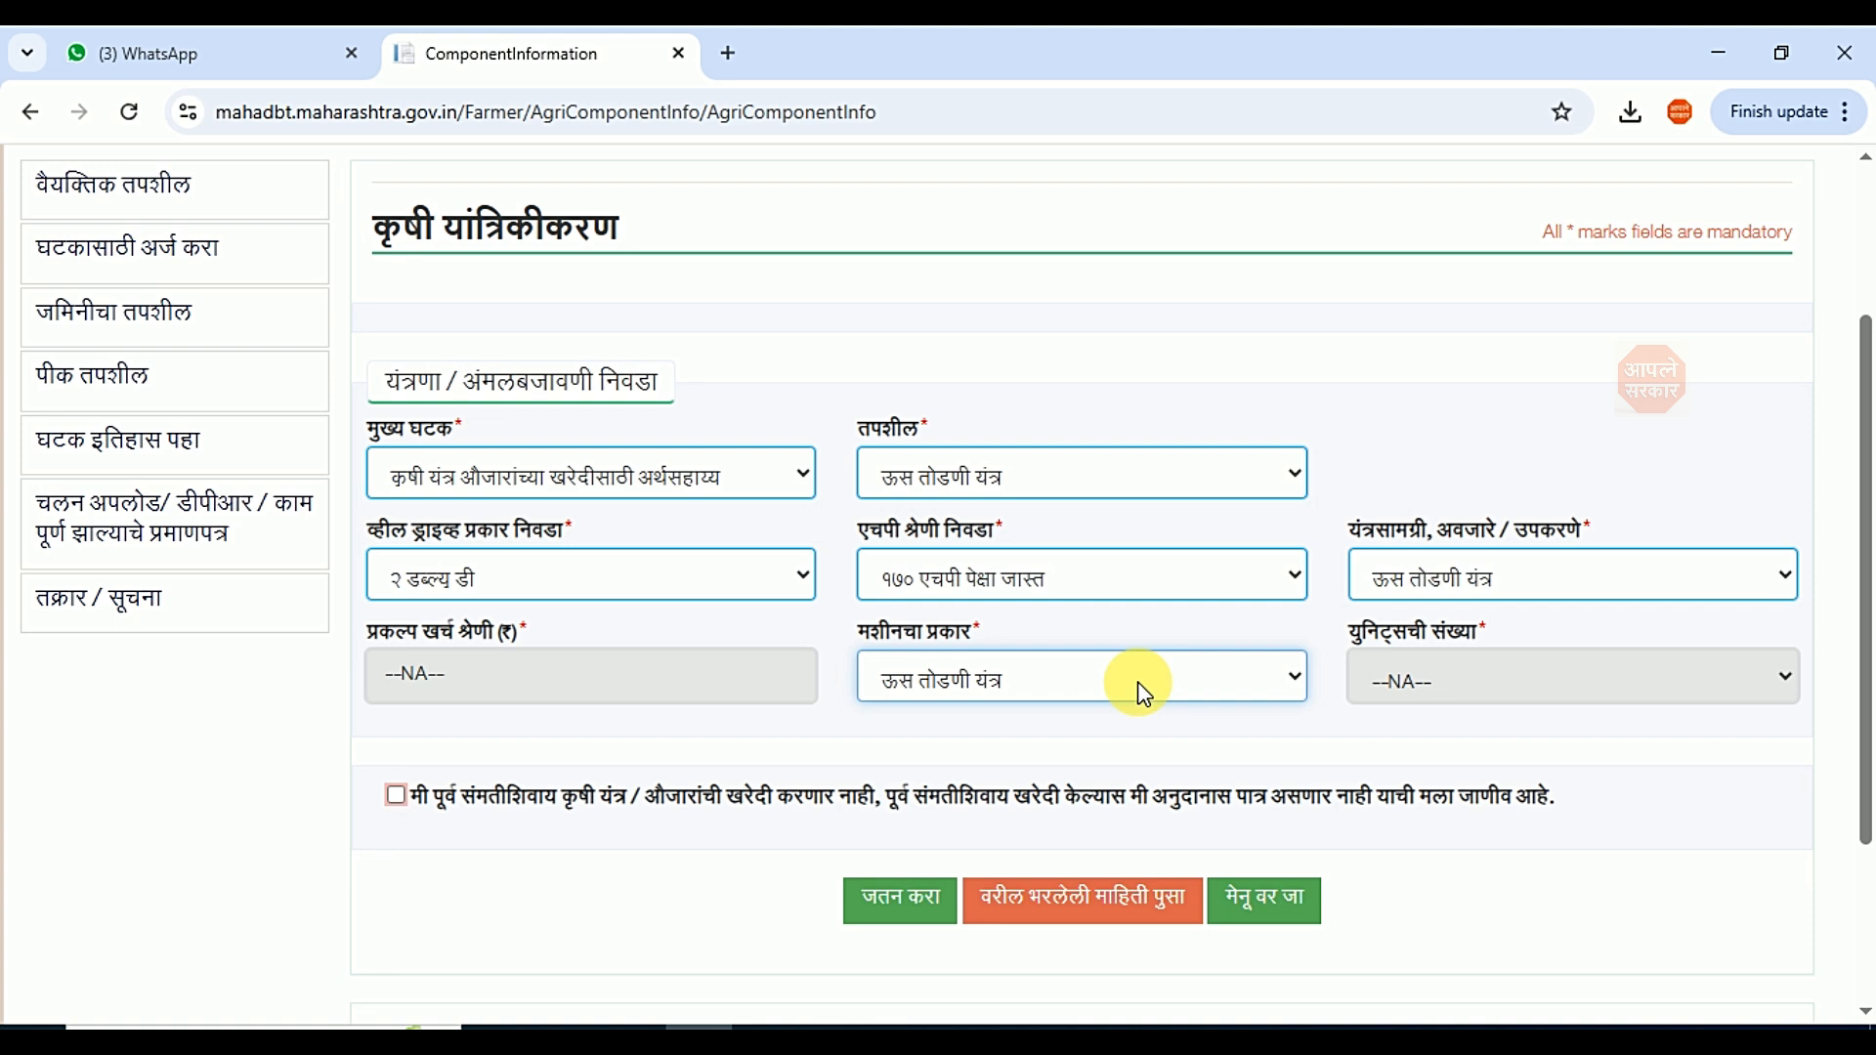
# Step: Accept the prior-approval declaration, save the sugarcane harvester component and decline adding more components
pyautogui.click(396, 799)
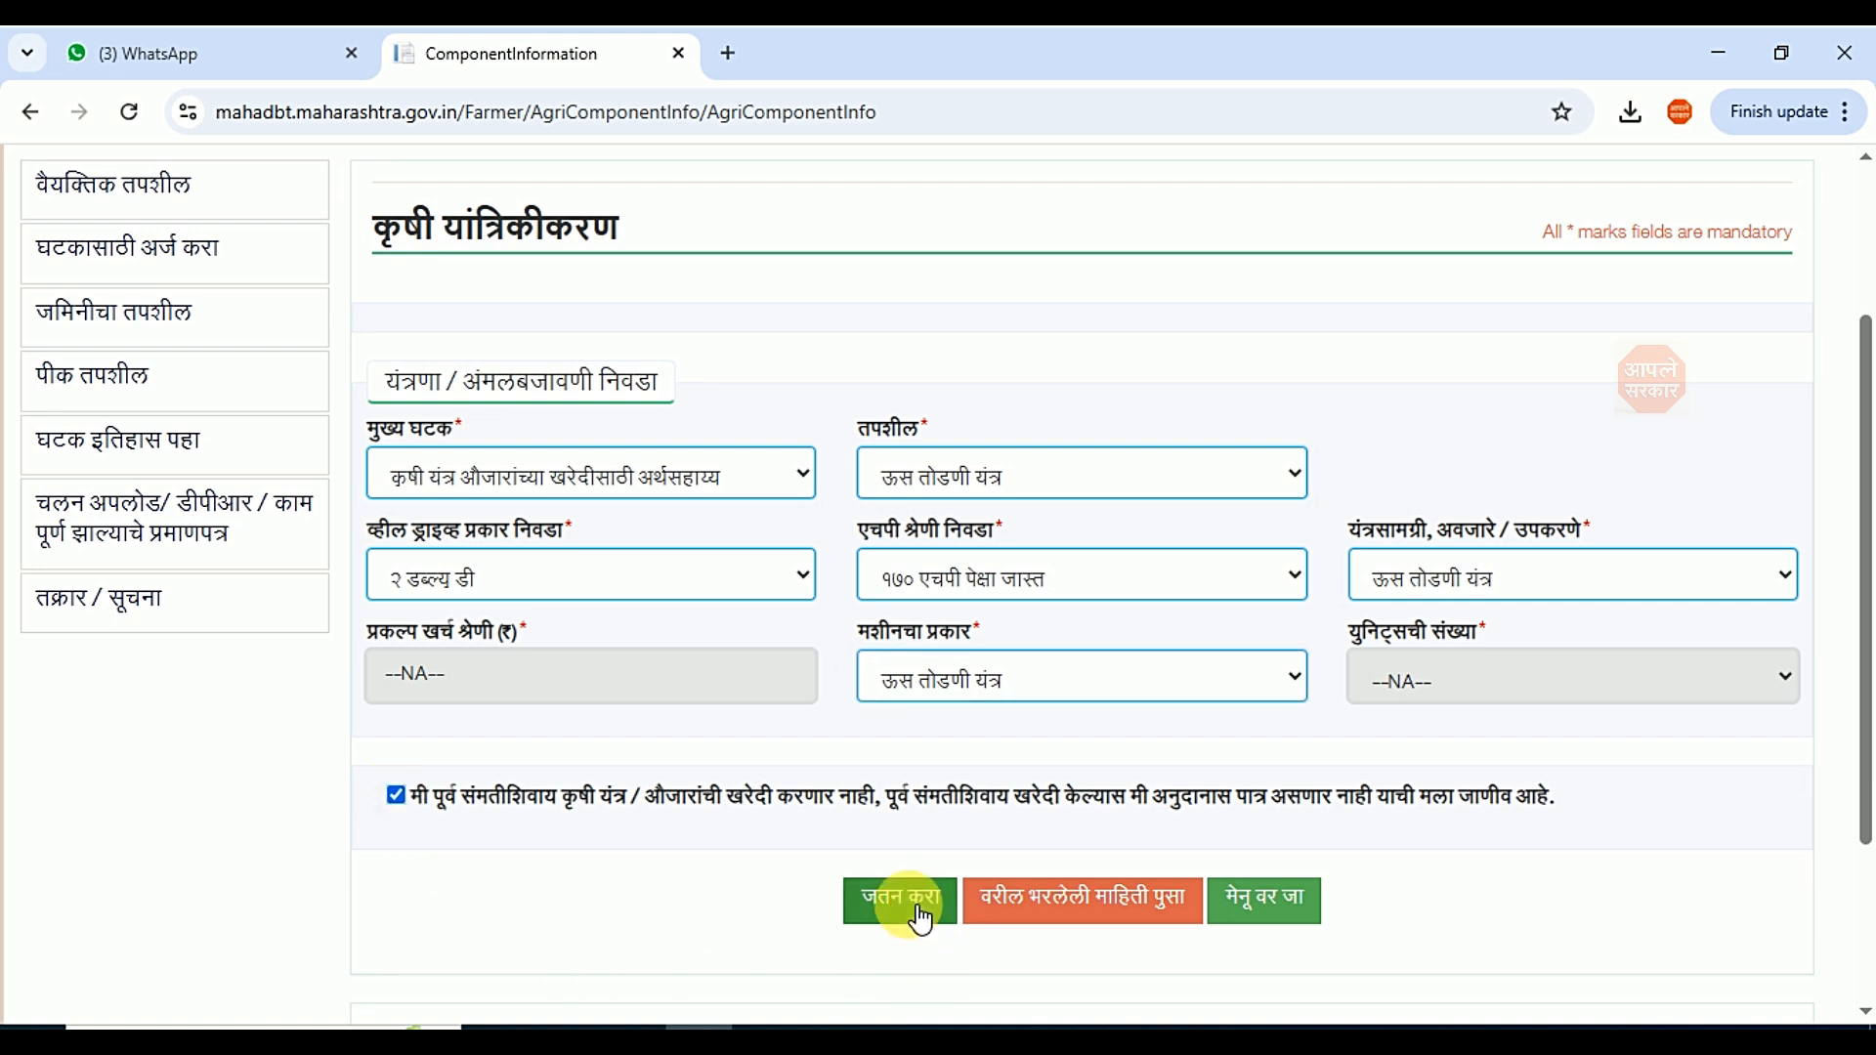
pyautogui.click(920, 919)
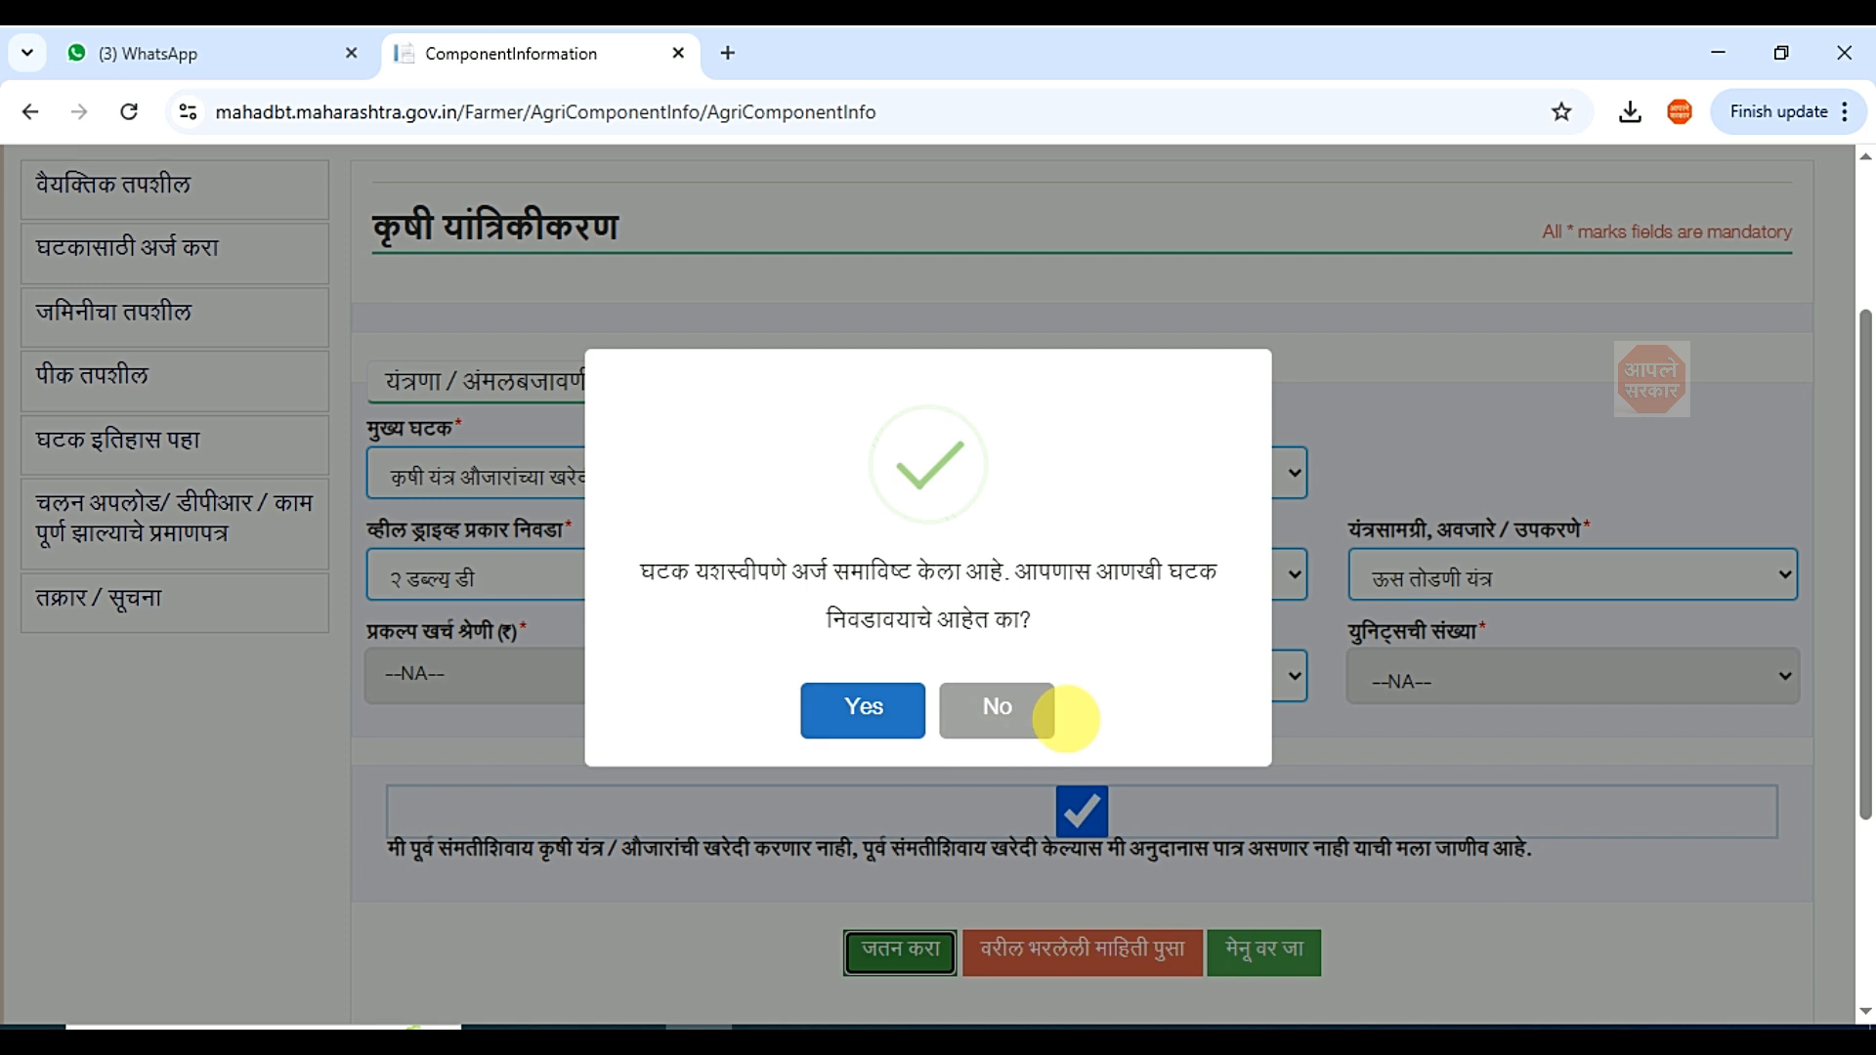
pyautogui.click(1007, 713)
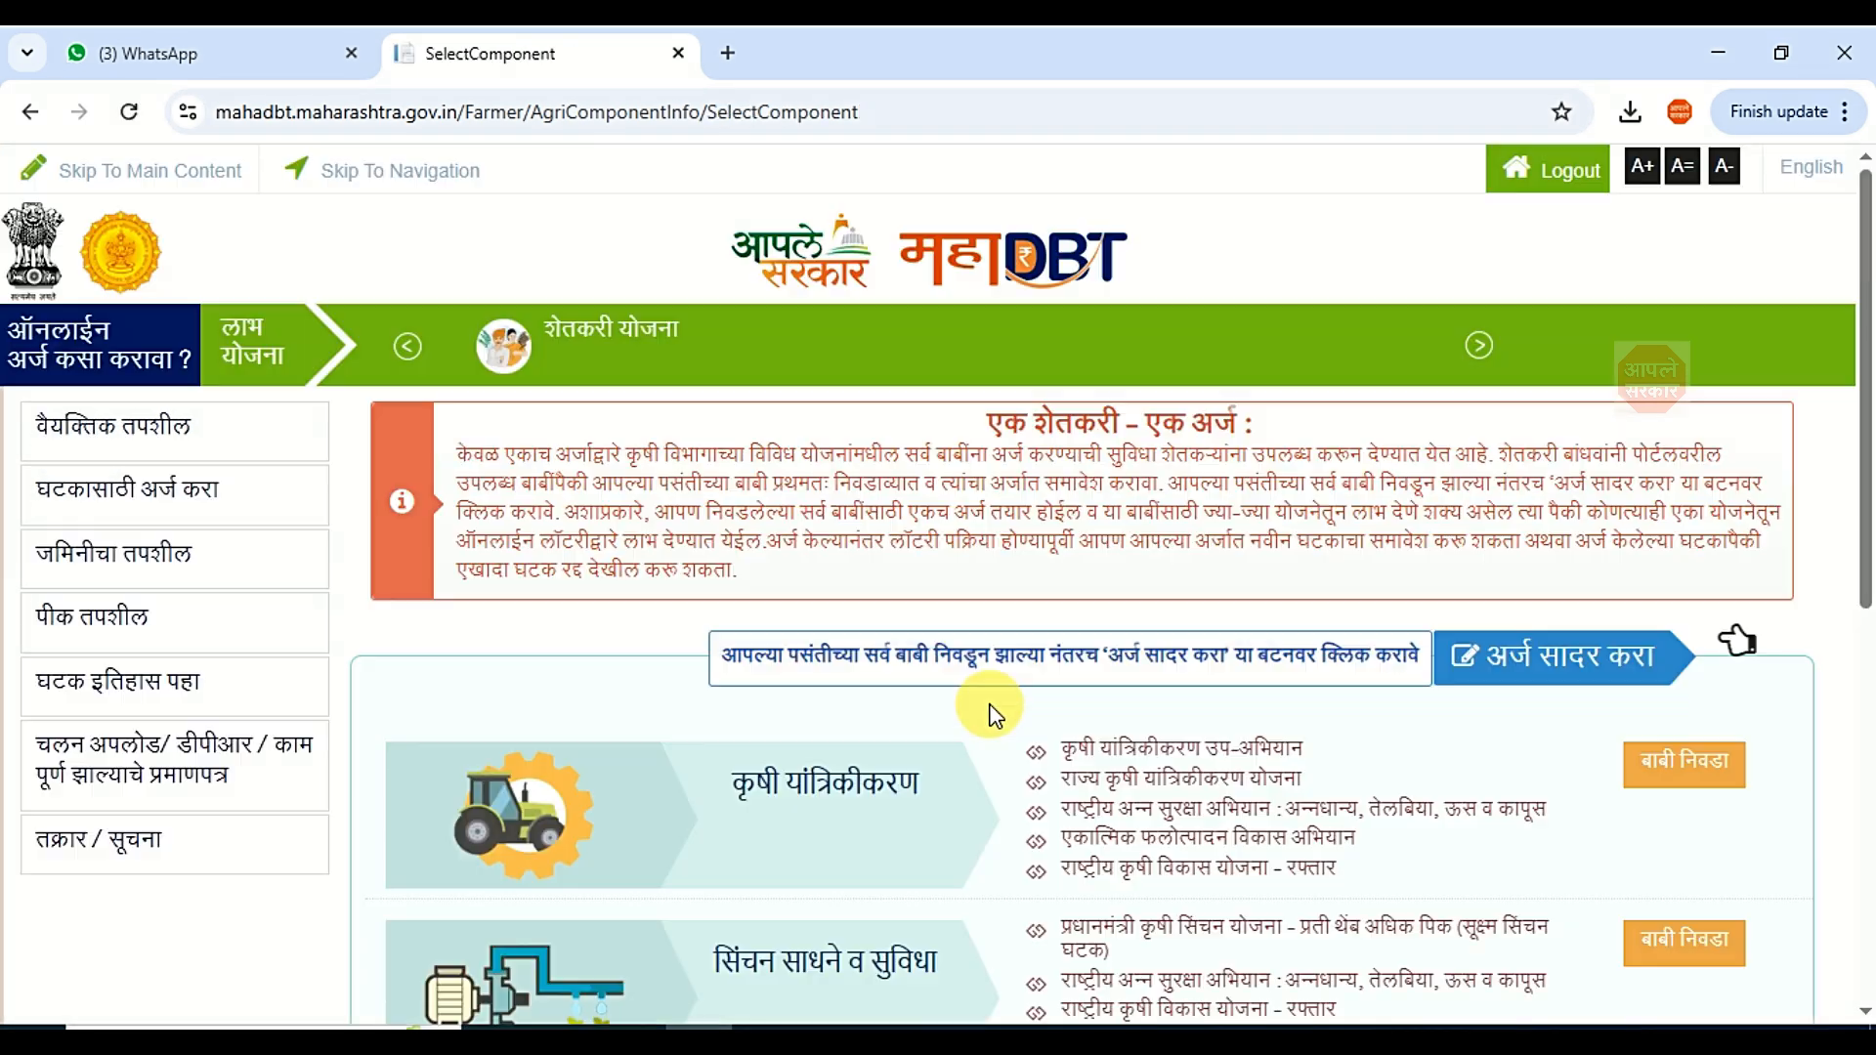
# Step: Proceed to submitting the application (अर्ज सादर करा) and show the selected components for the listed taluka
pyautogui.click(1544, 687)
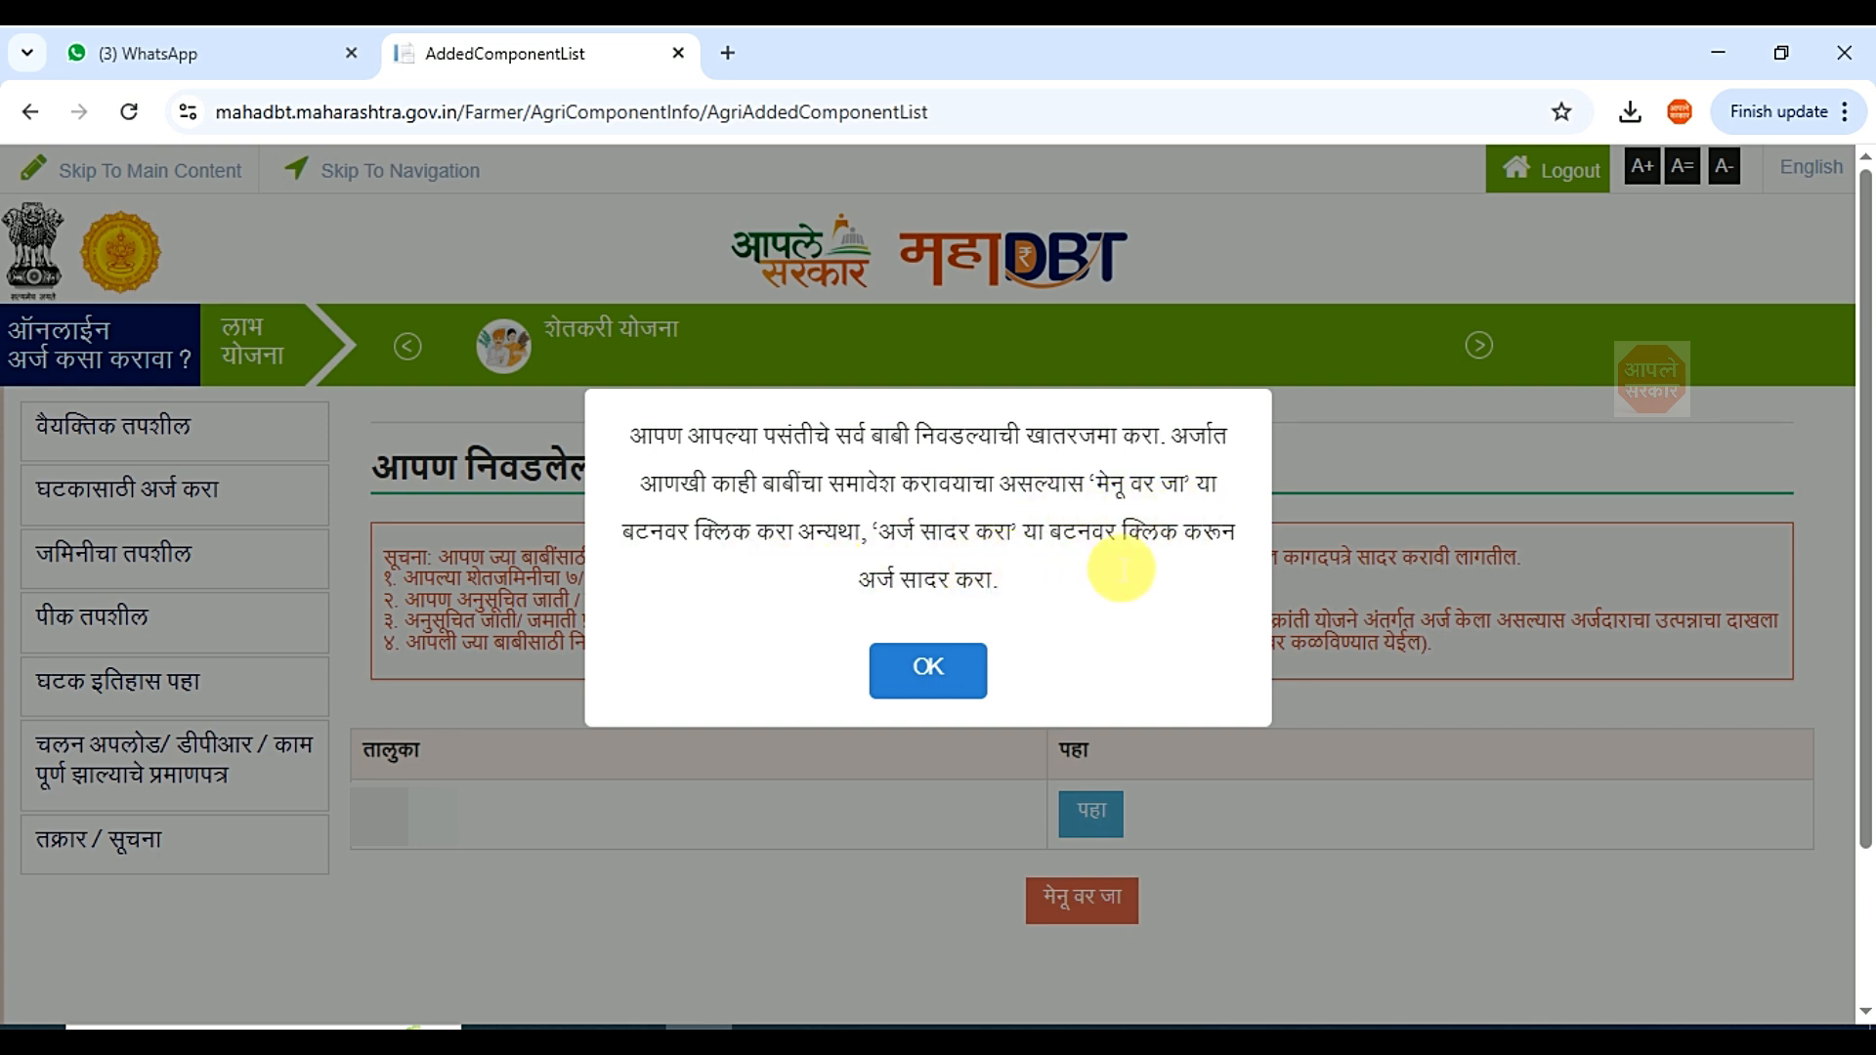
pyautogui.click(968, 677)
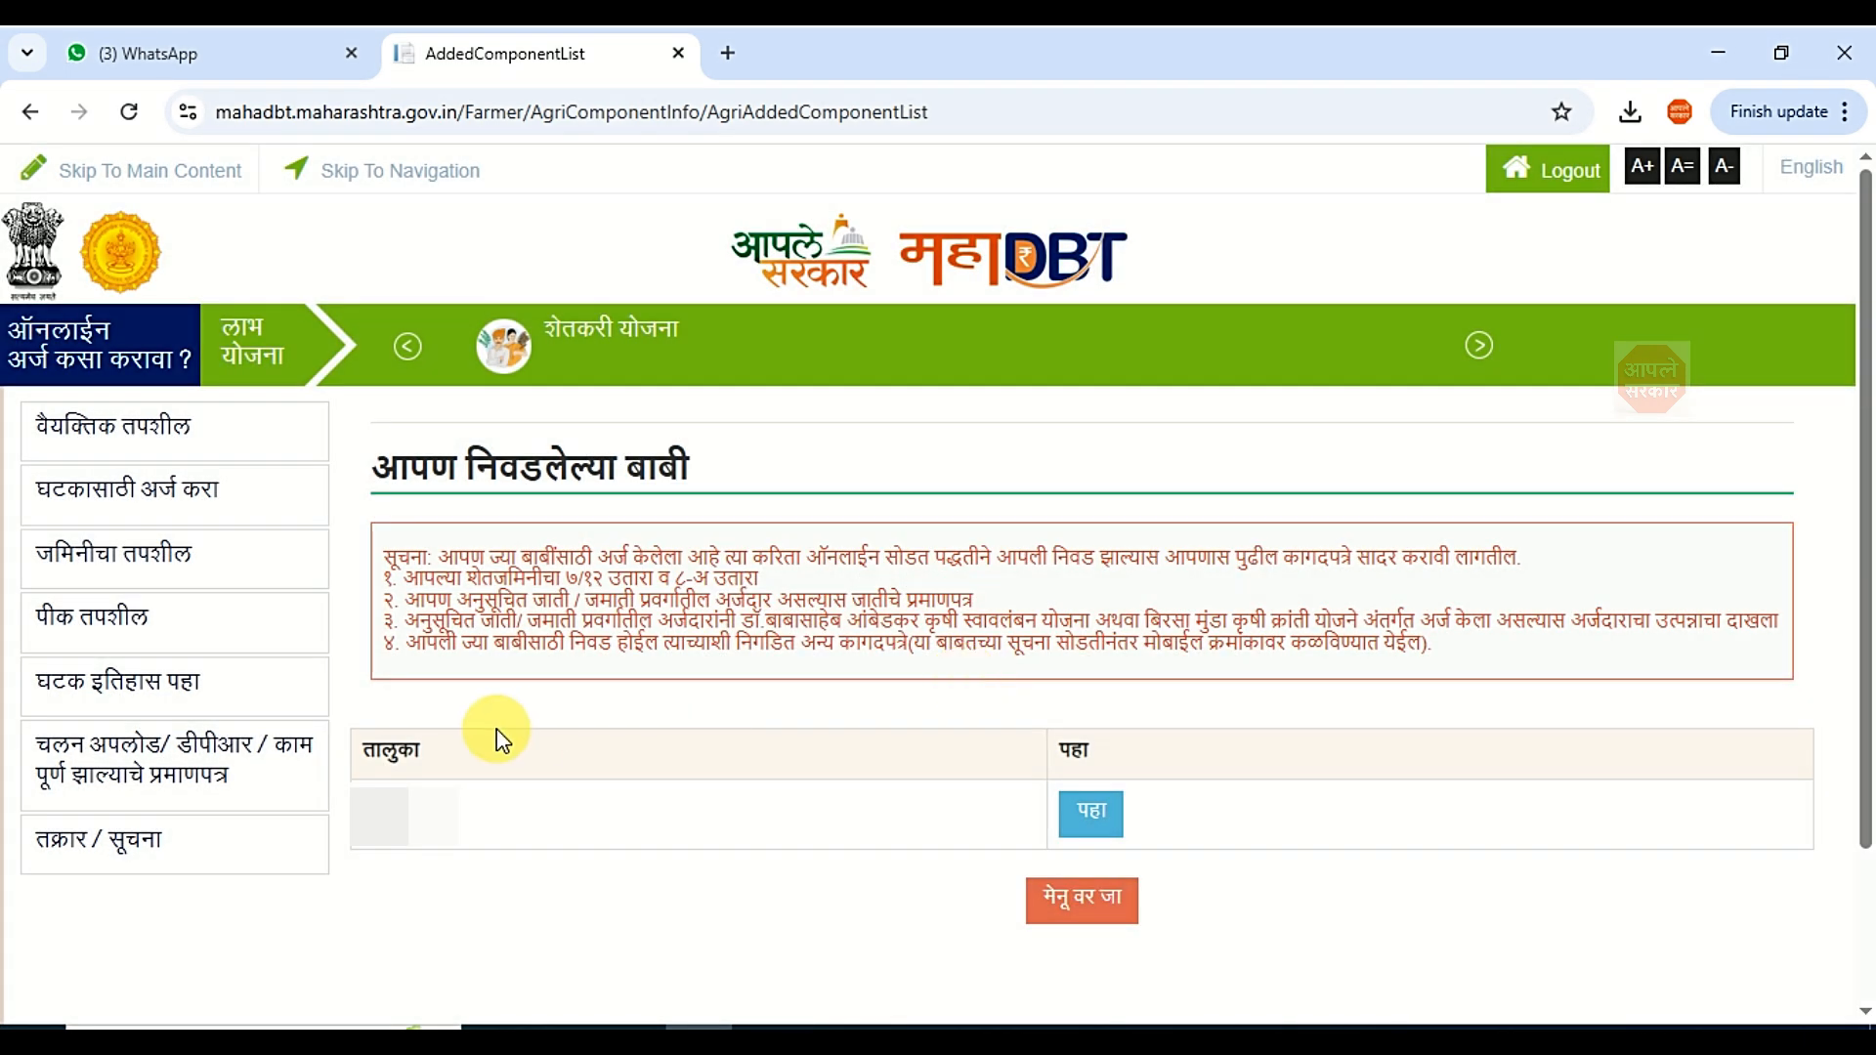
pyautogui.click(1091, 816)
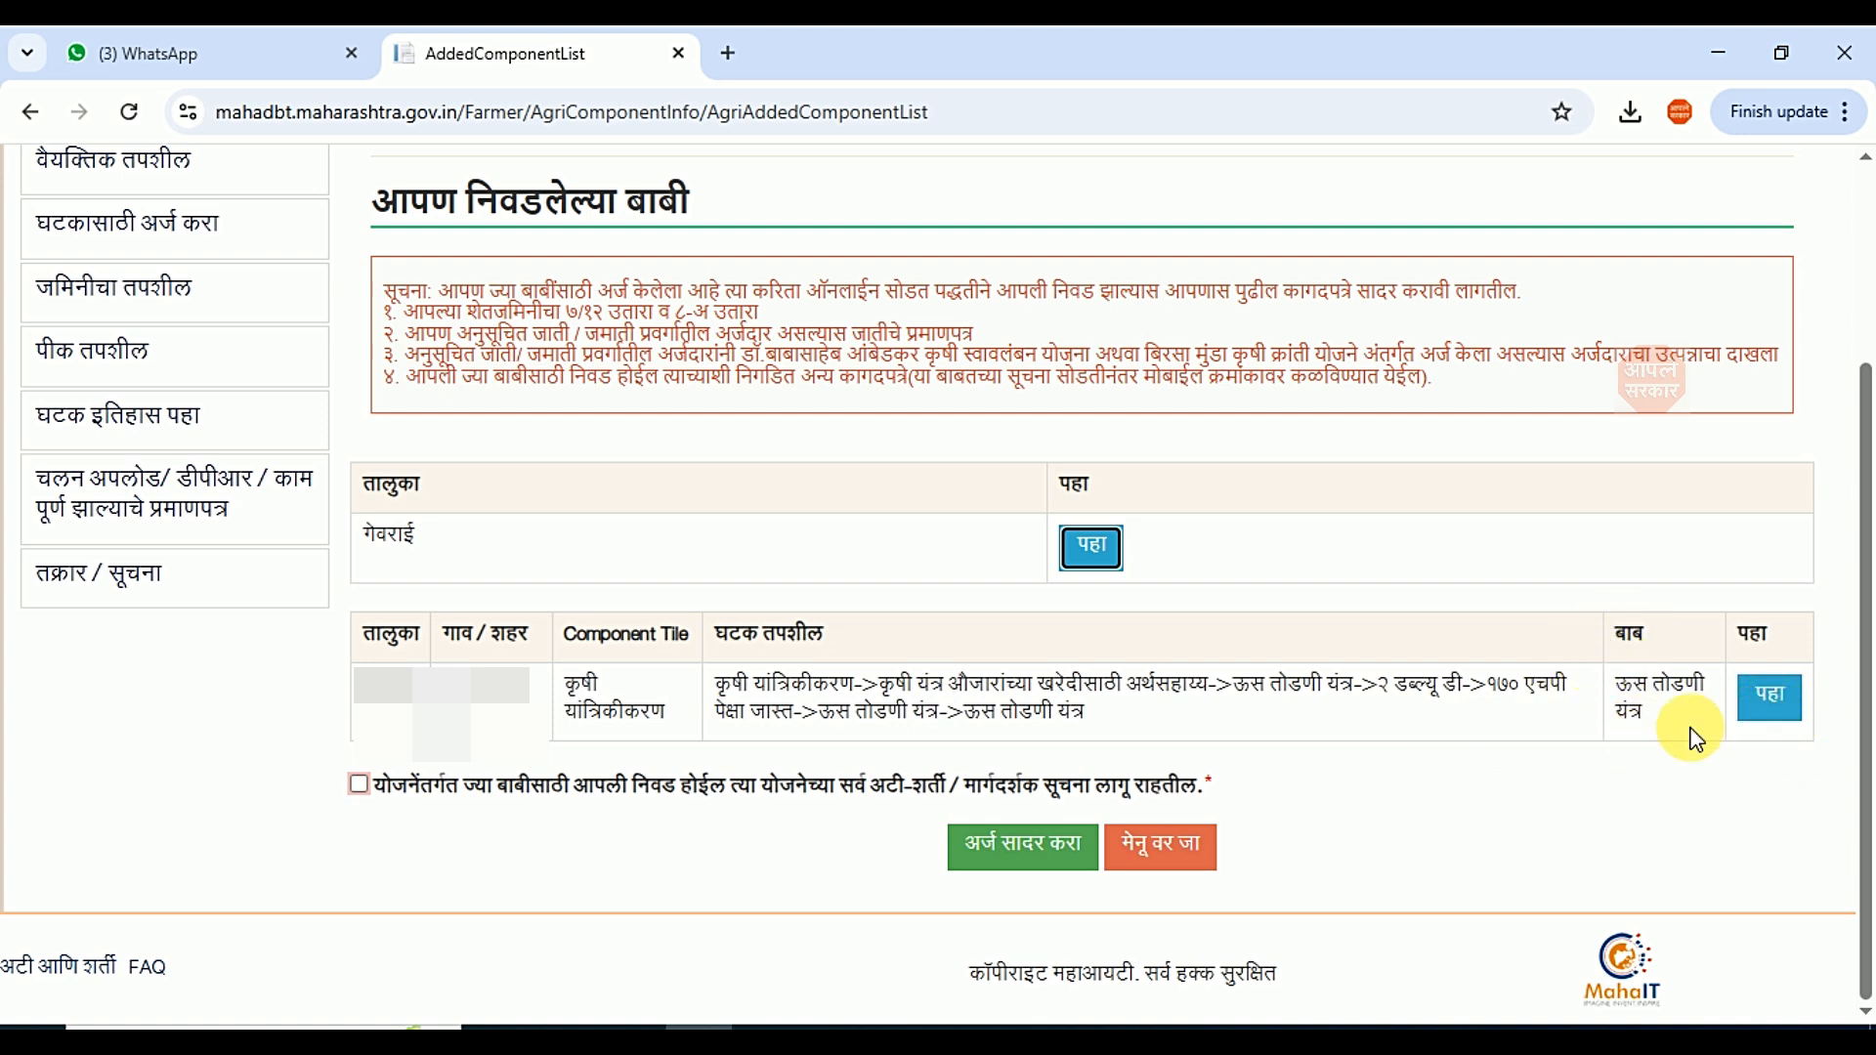
# Step: Accept the scheme's terms and conditions, submit the application and acknowledge the result message
pyautogui.click(360, 784)
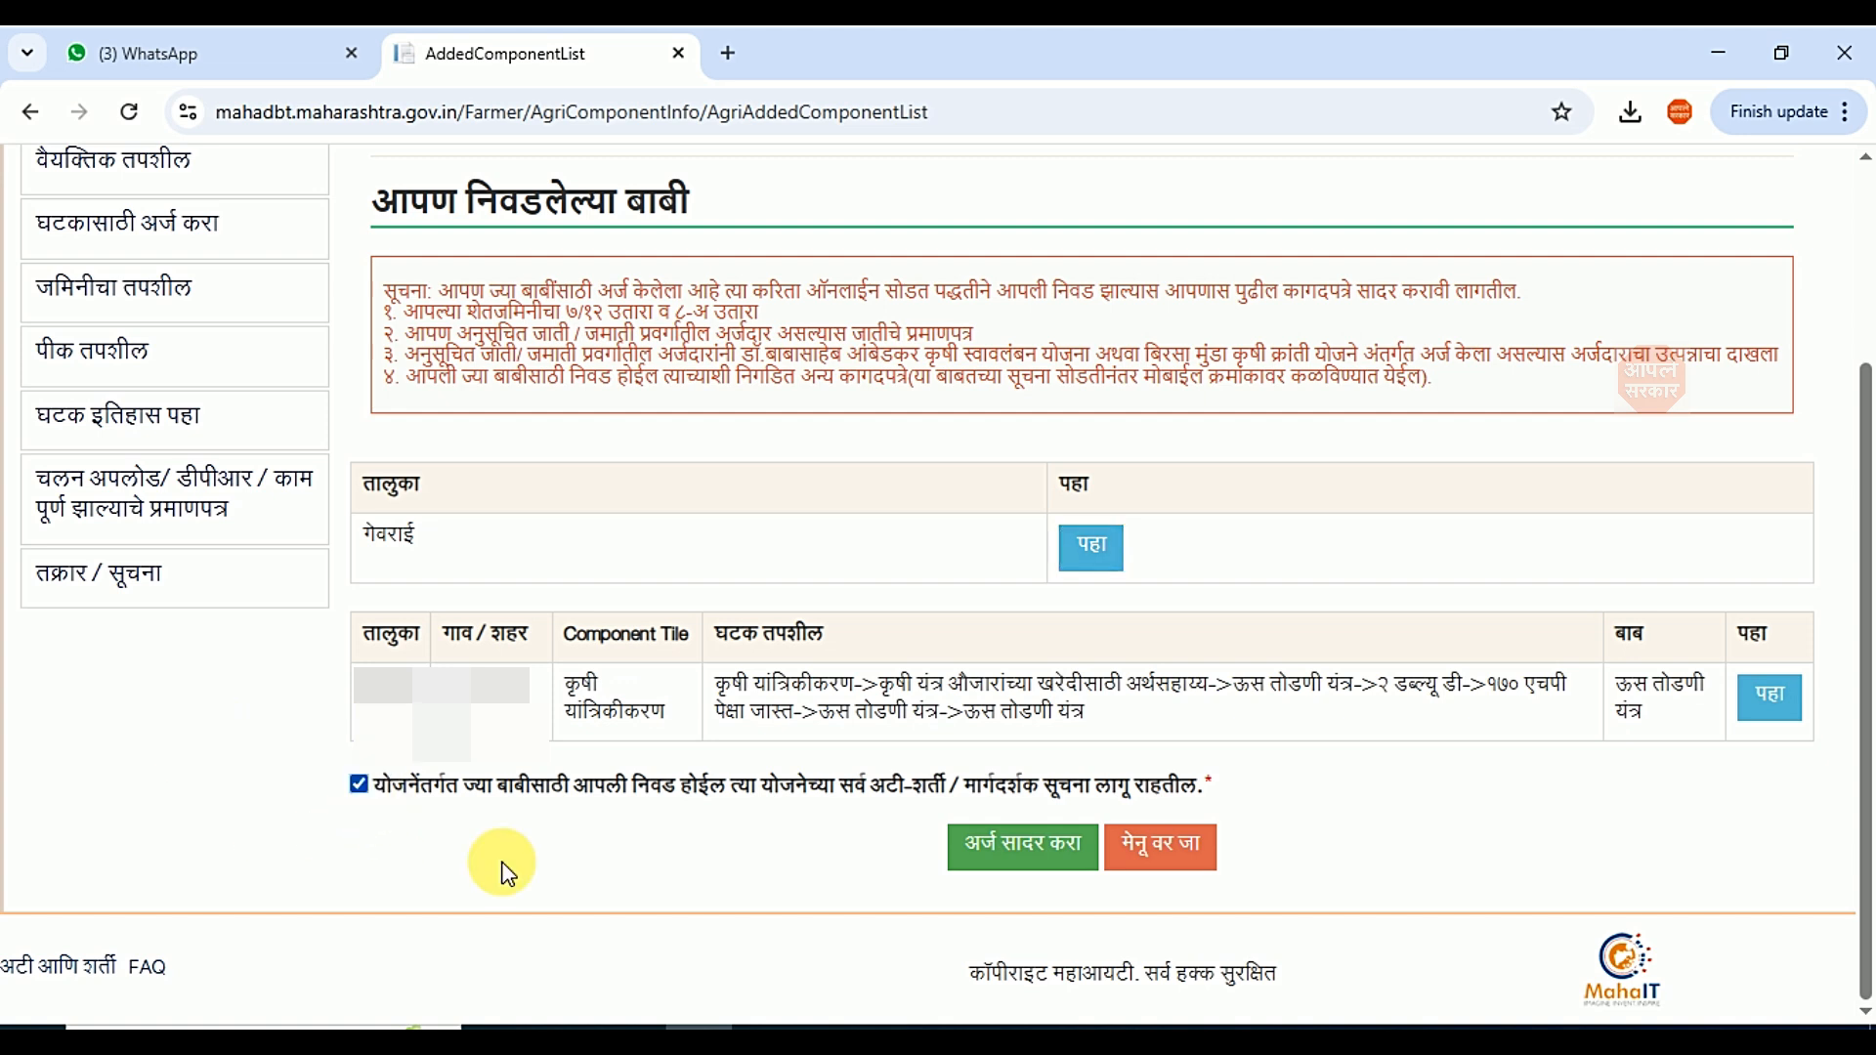
pyautogui.click(1025, 863)
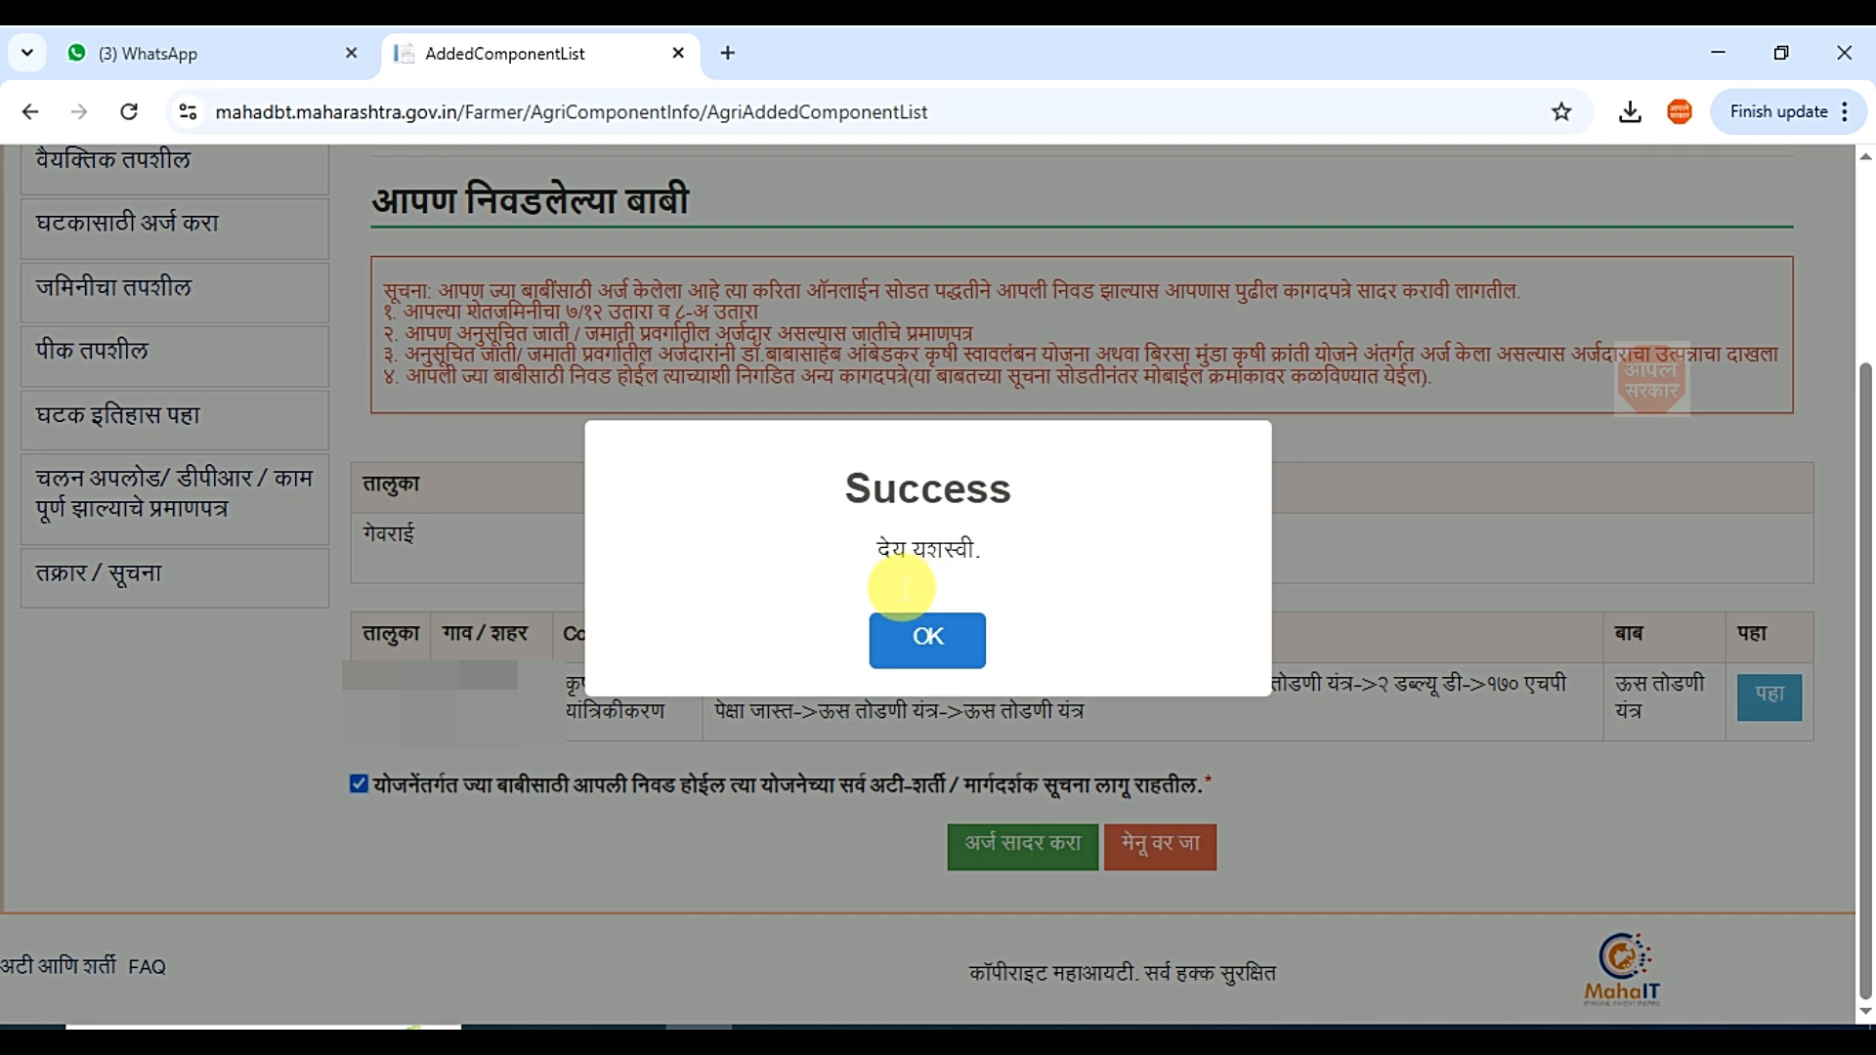
pyautogui.click(929, 633)
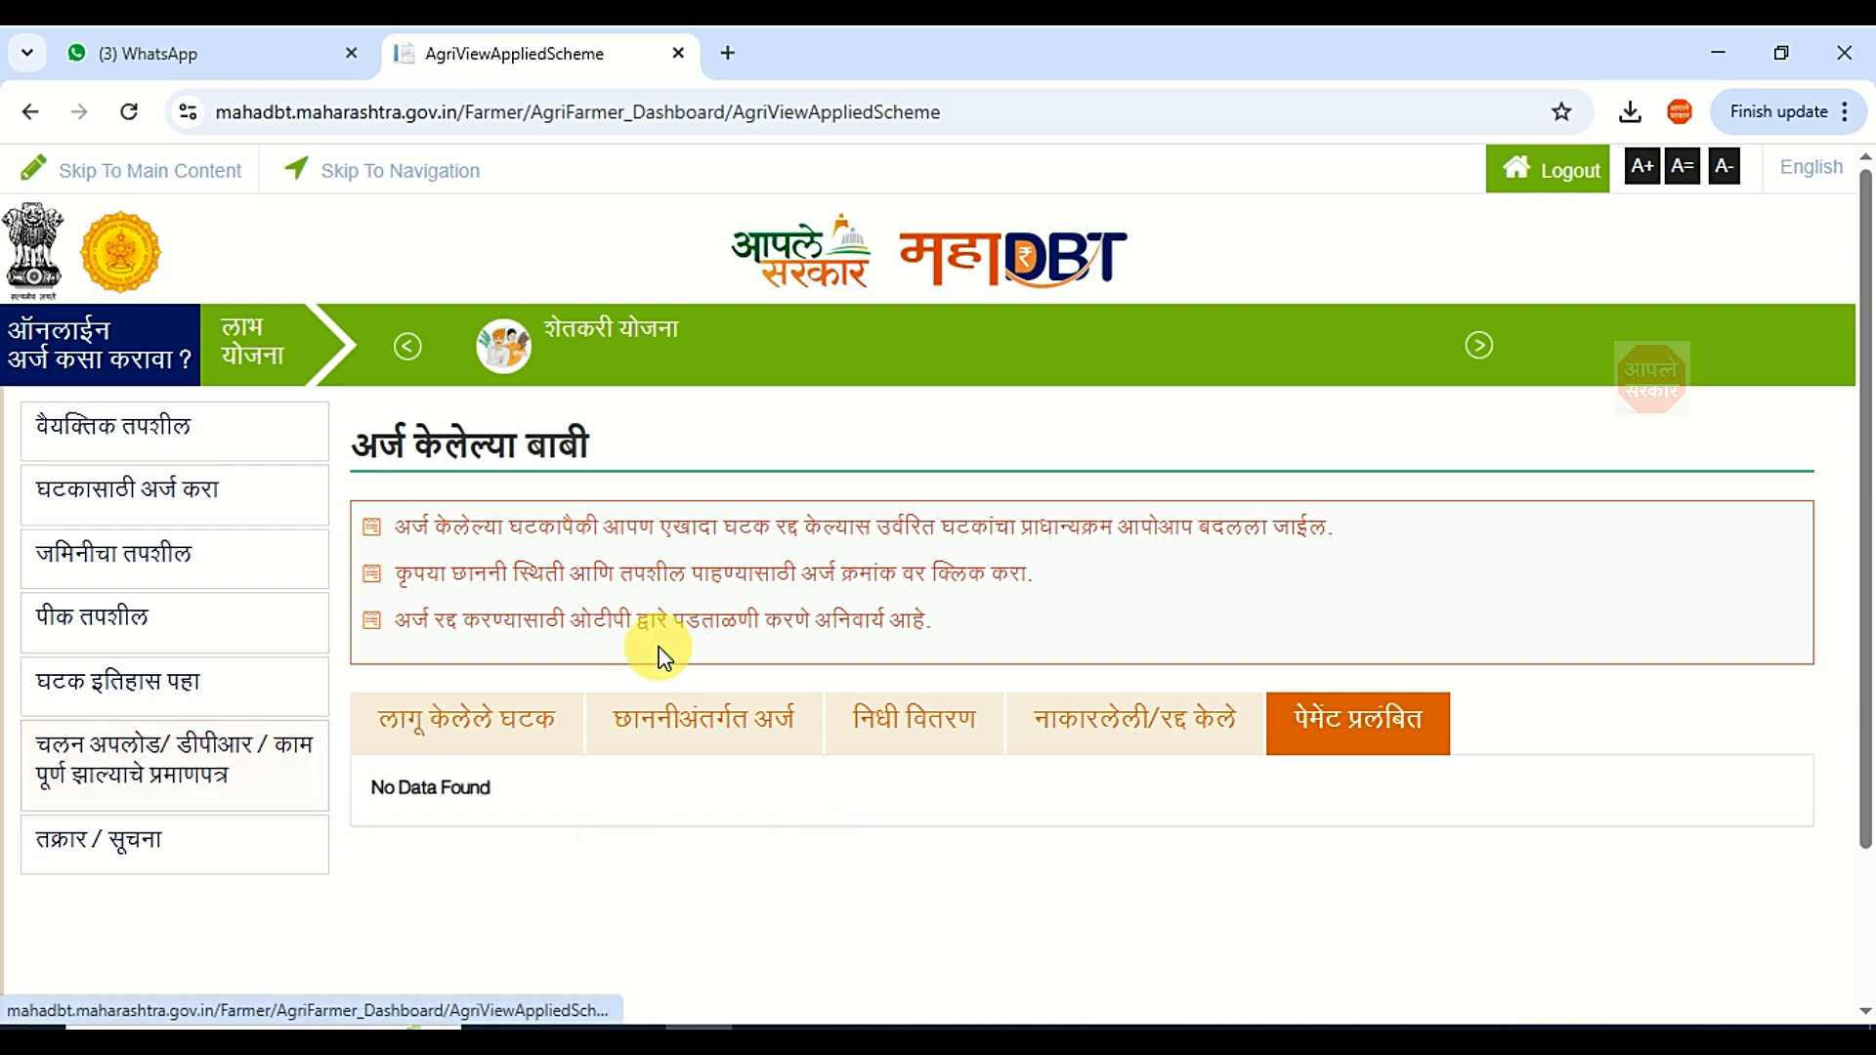
# Step: View the applied components (लागू केलेले घटक) under अर्ज केलेल्या बाबी
pyautogui.click(436, 743)
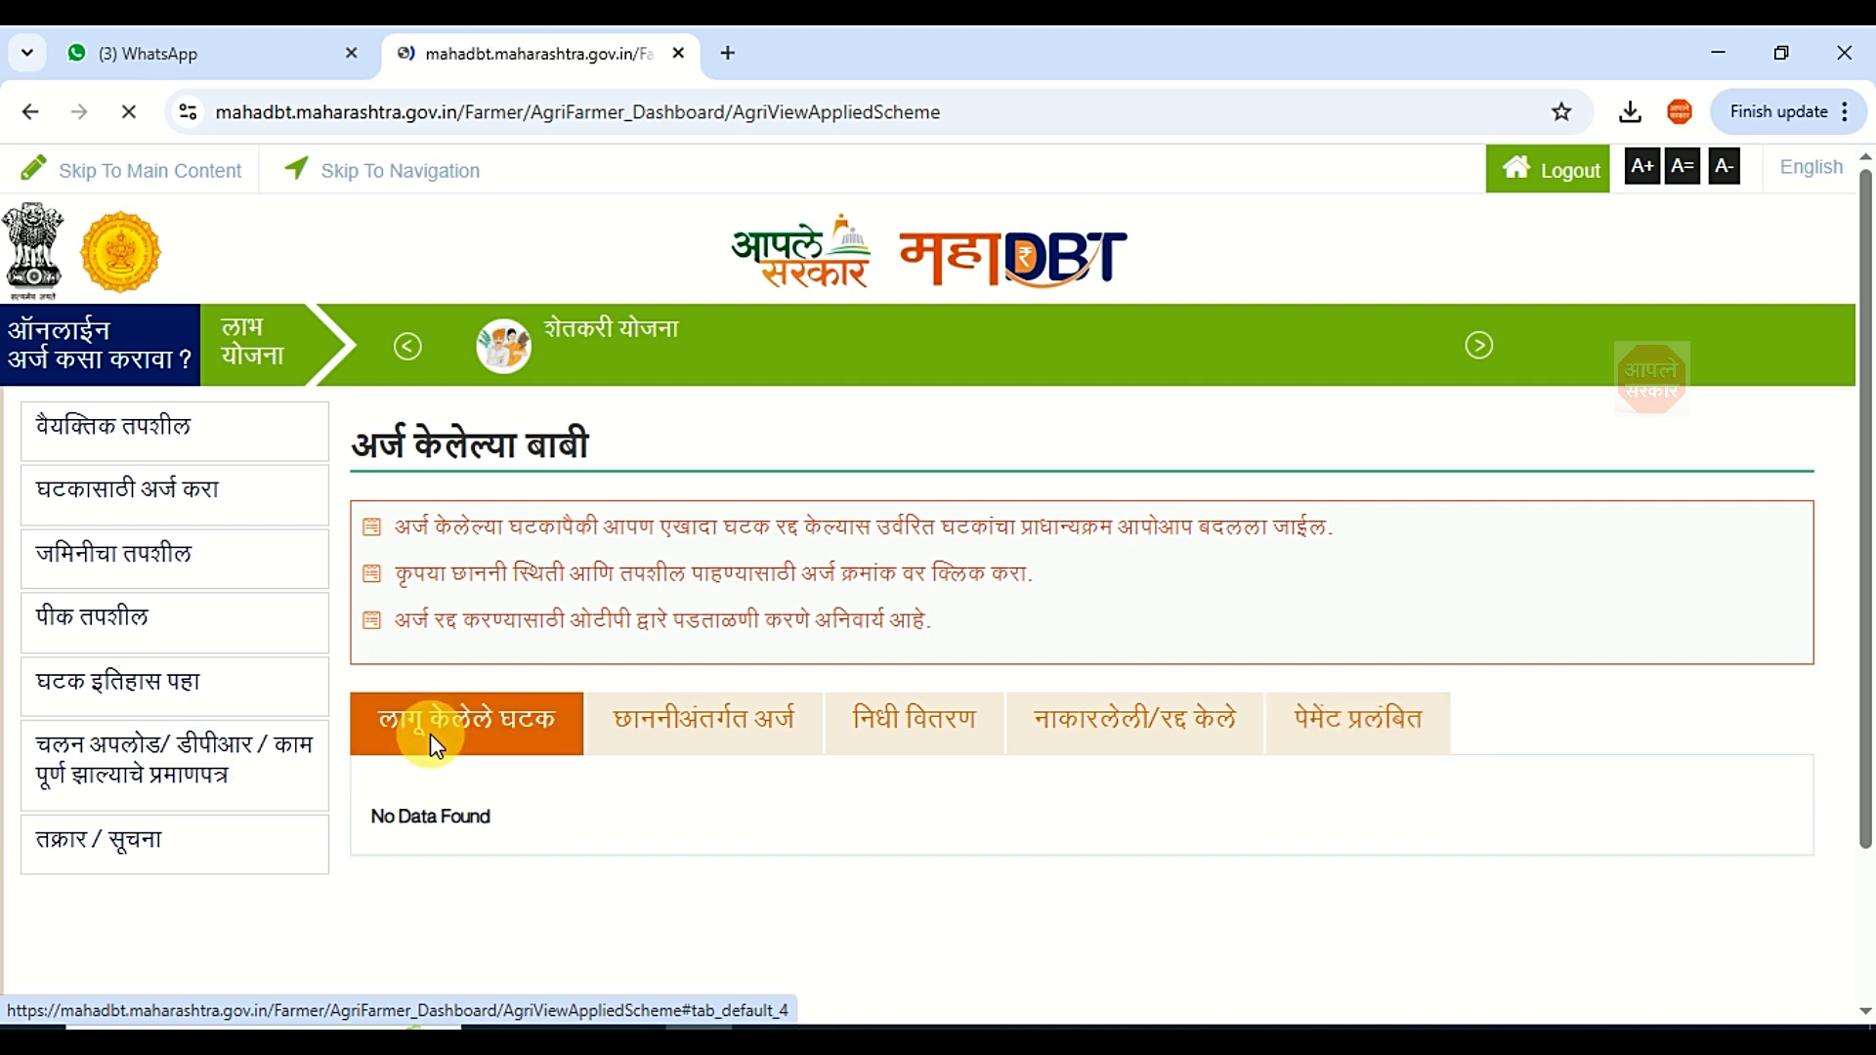